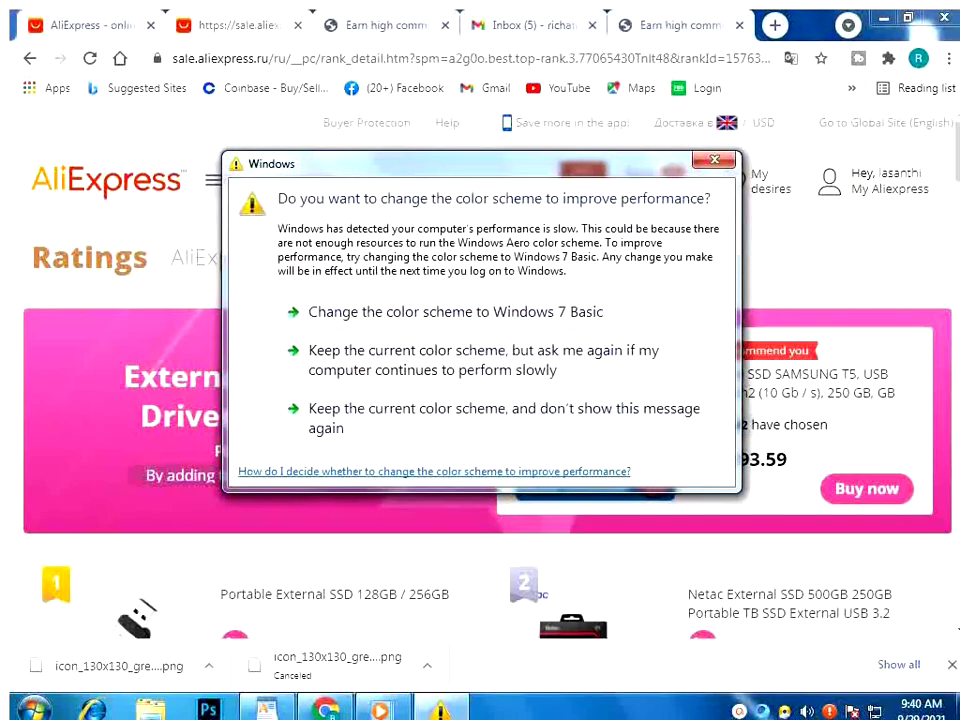
Dismiss the Windows color scheme prompts and look through the most popular external solid state drives in the AliExpress ratings.
click(716, 160)
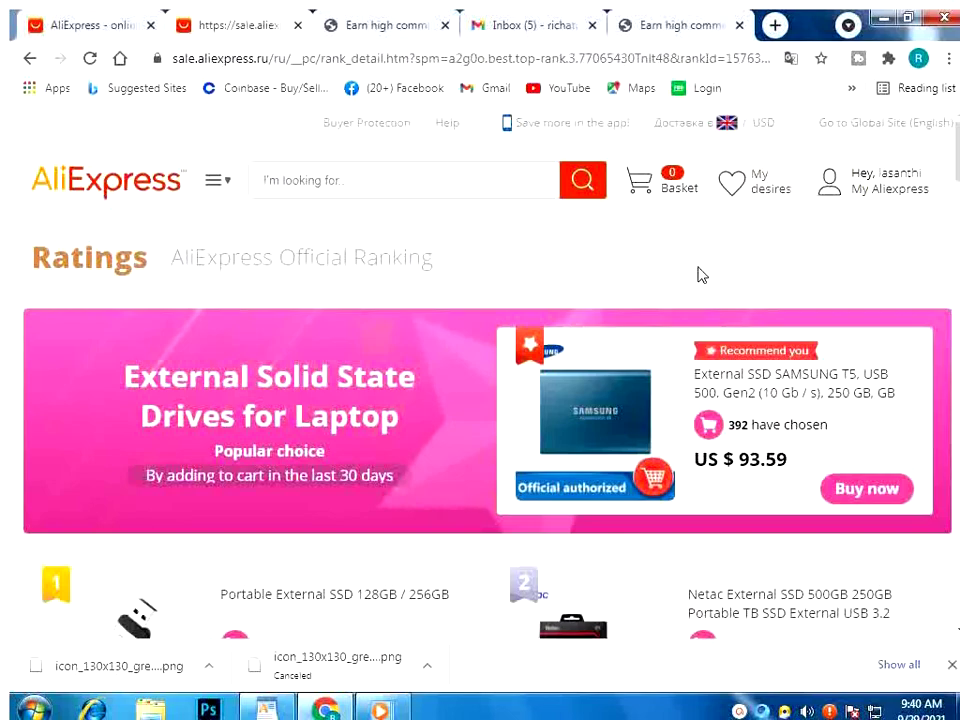
scroll(635, 273, down, 2)
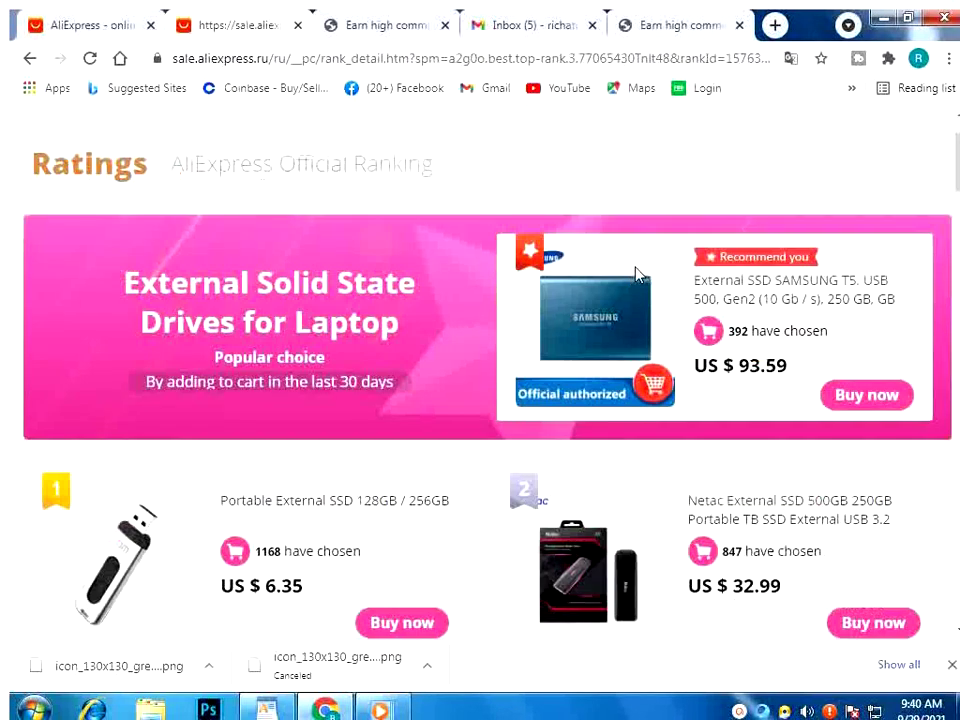
scroll(635, 273, up, 2)
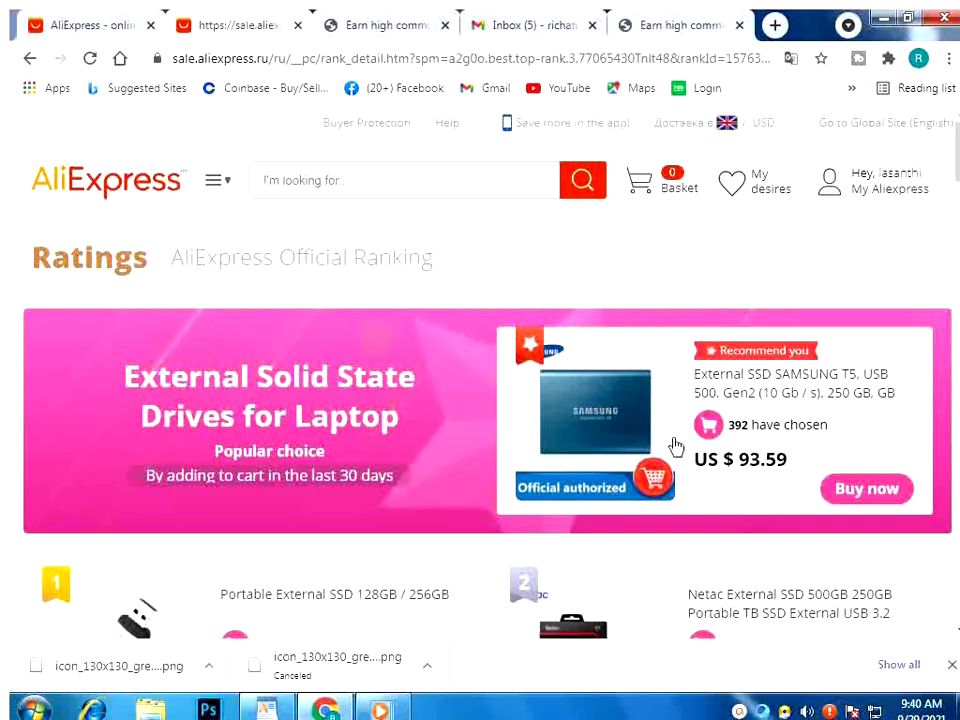
scroll(300, 280, down, 4)
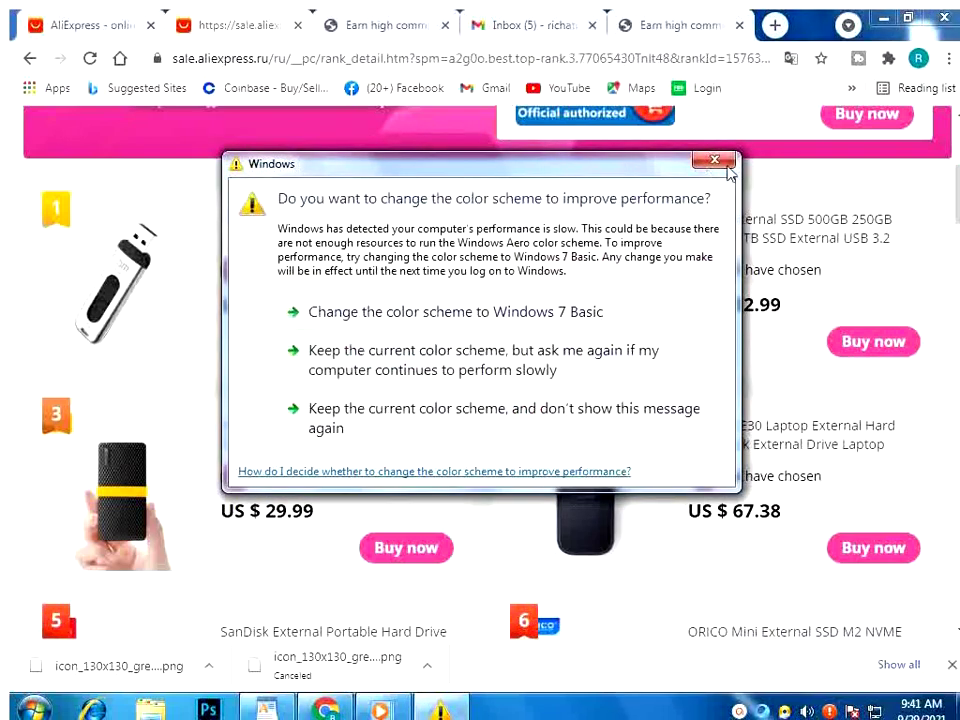
click(715, 160)
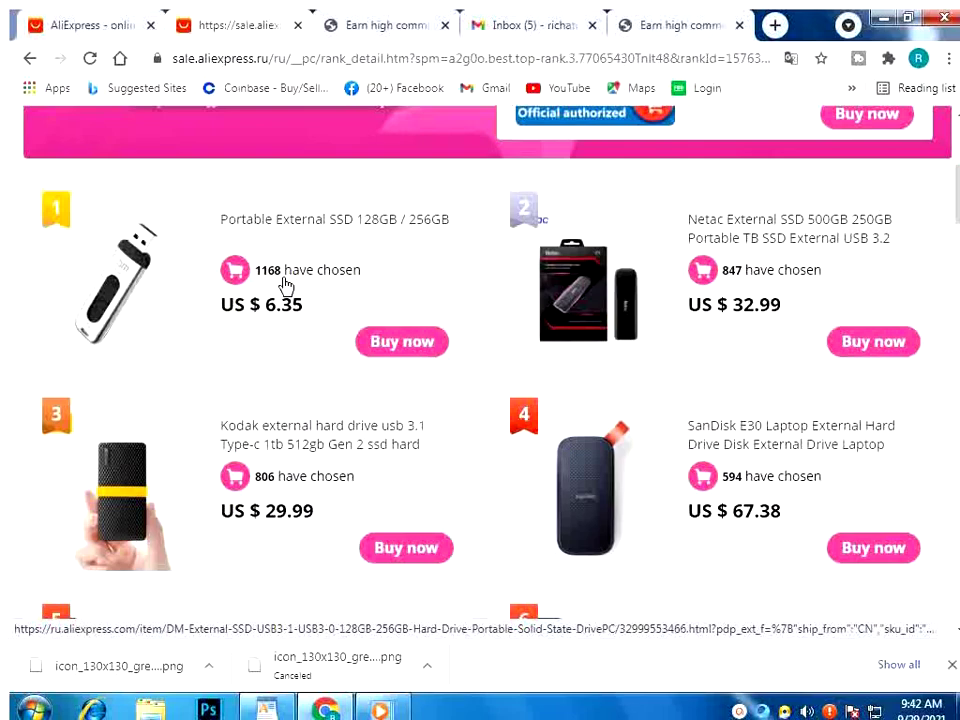
scroll(400, 272, up, 5)
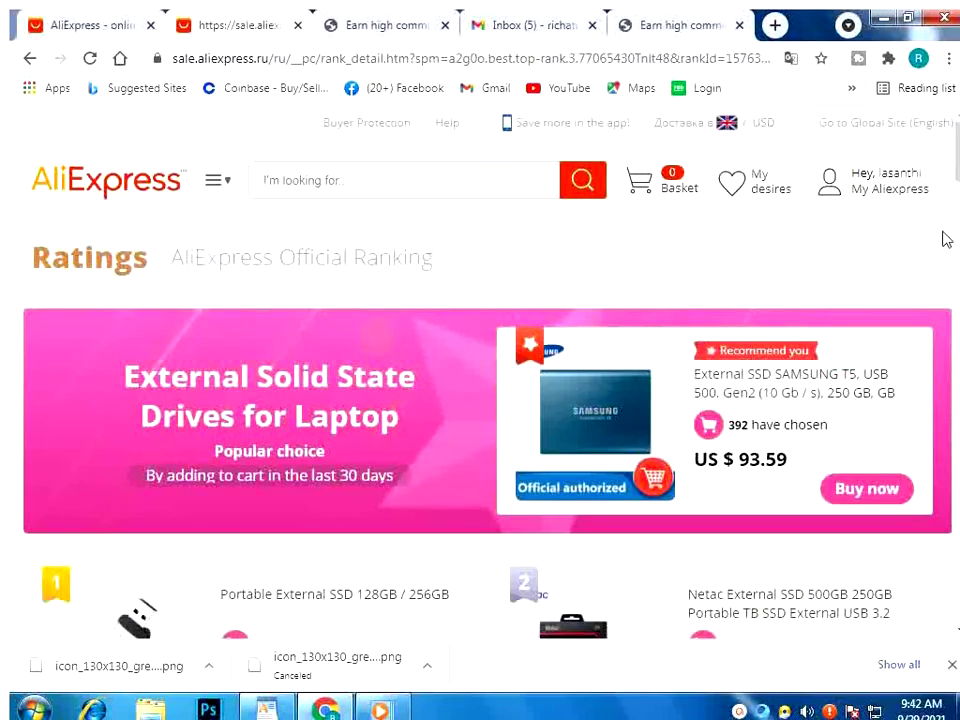
Switch to the AliExpress home page to view its account options, dismissing the Windows color scheme prompt.
mouse_move(900, 203)
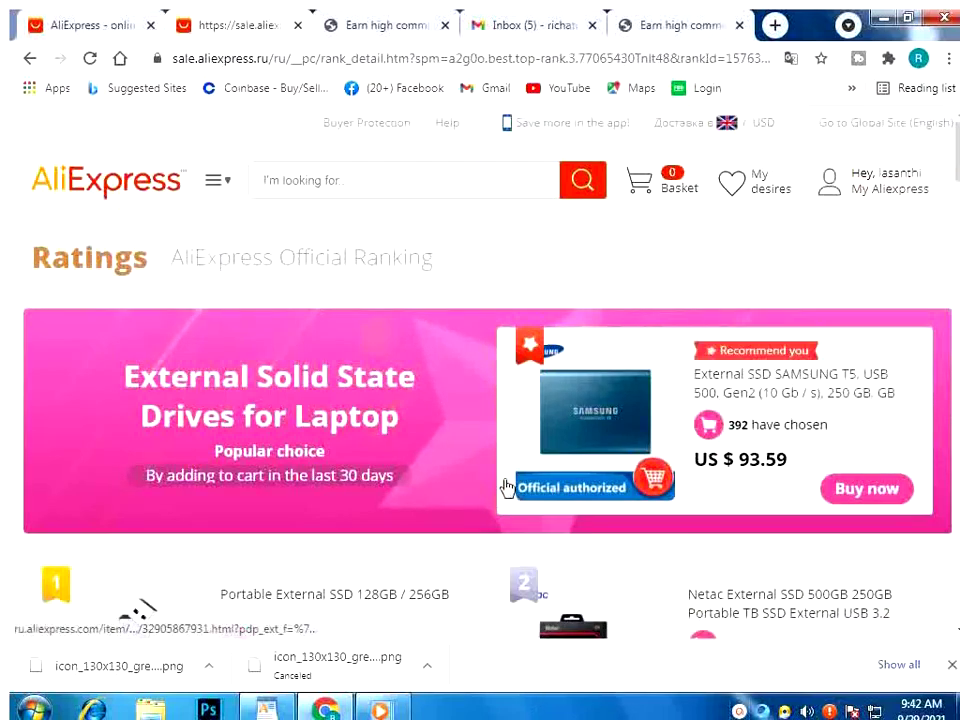
click(133, 32)
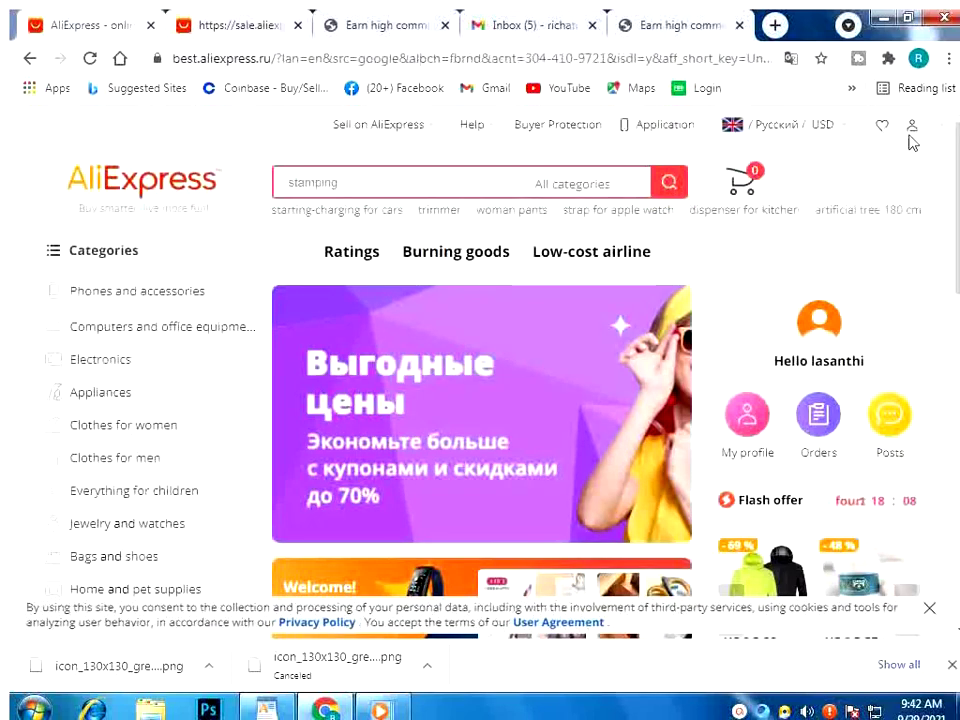
mouse_move(918, 128)
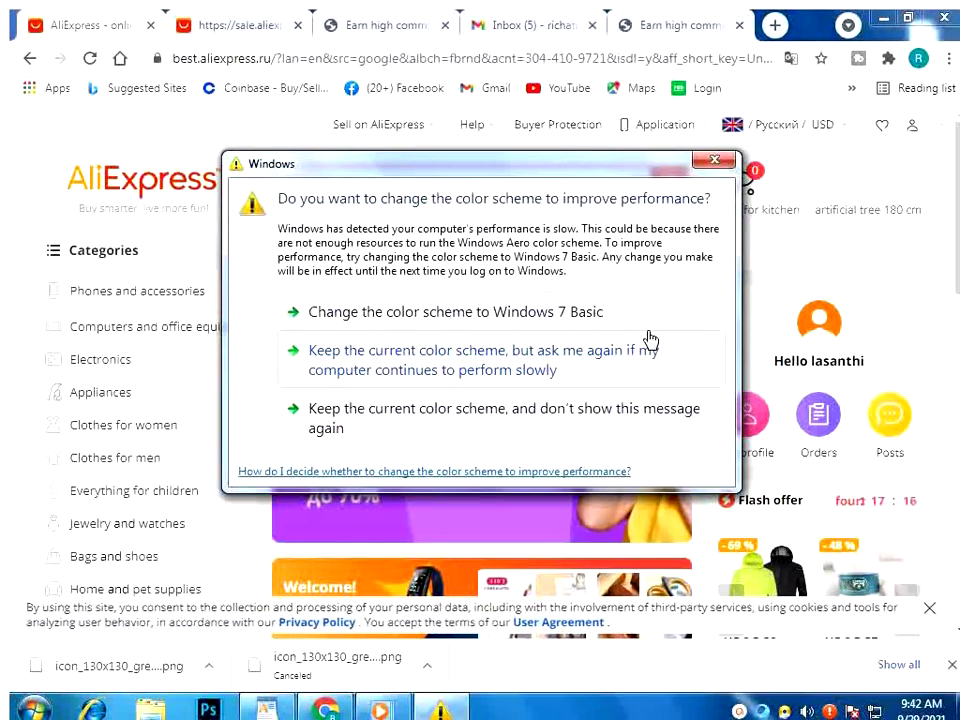
click(714, 162)
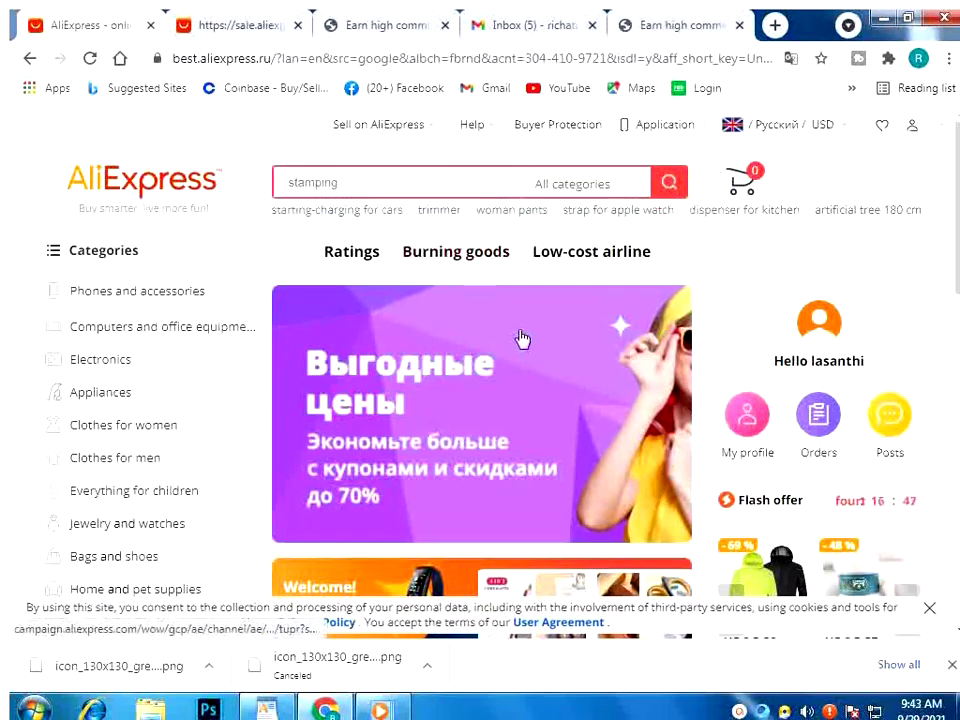
Switch to the AliExpress Portals registration and go back from the contact information to the basic information form.
click(330, 15)
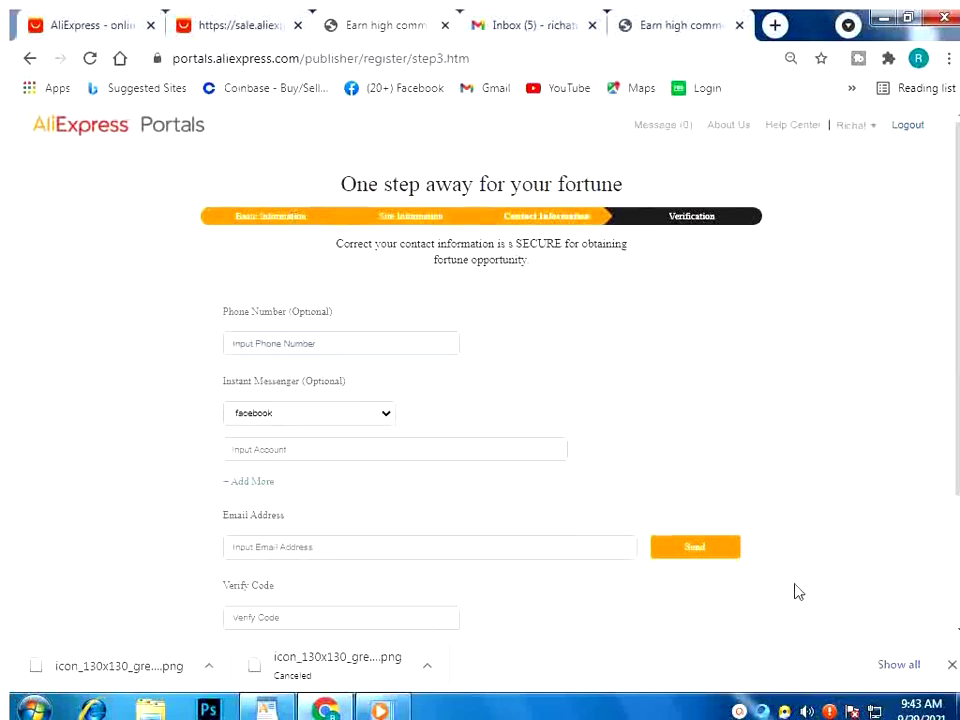
scroll(828, 622, down, 1)
click(456, 592)
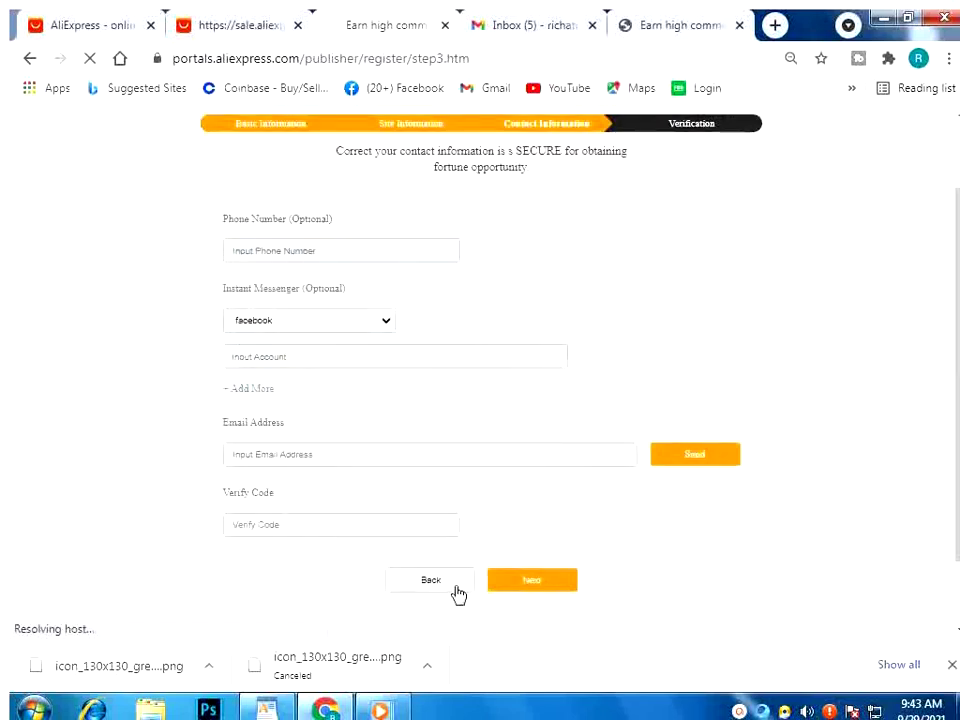
scroll(551, 364, down, 3)
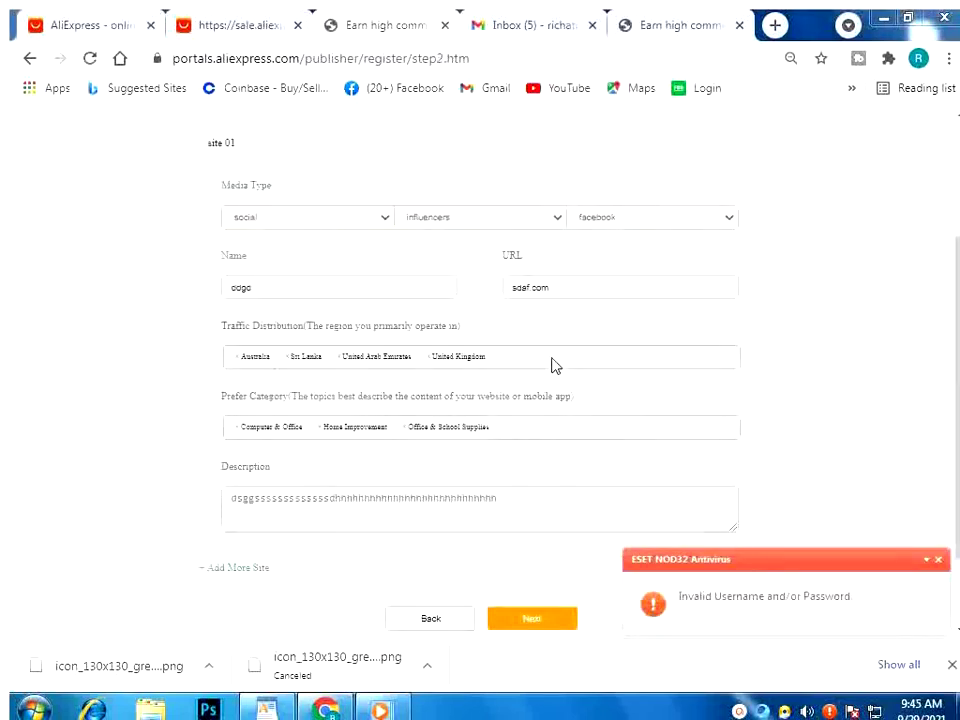
click(442, 534)
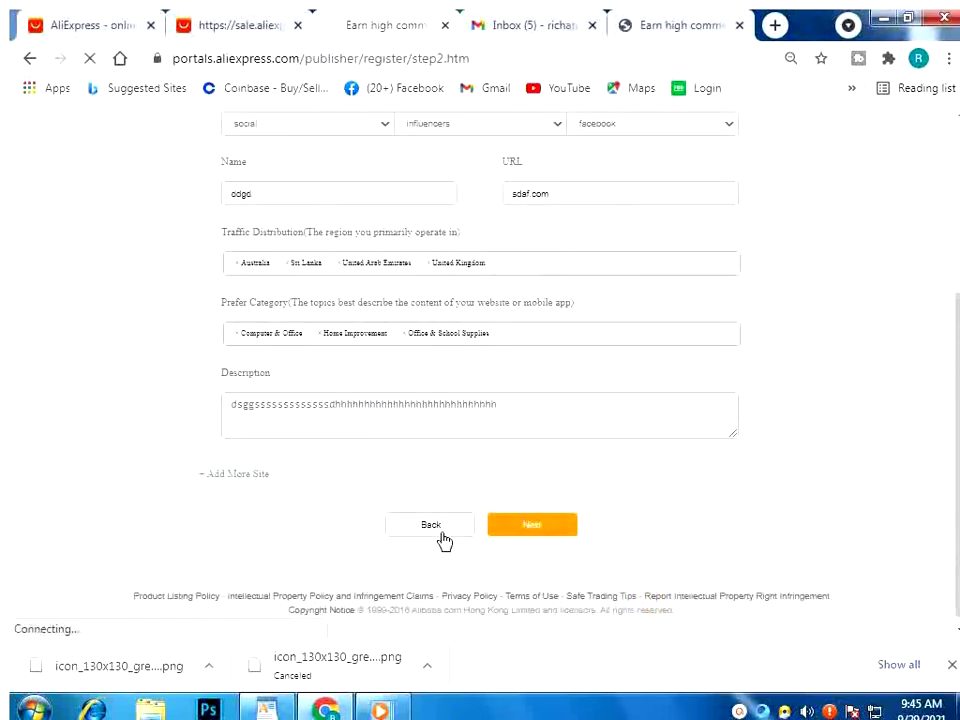
scroll(432, 467, up, 3)
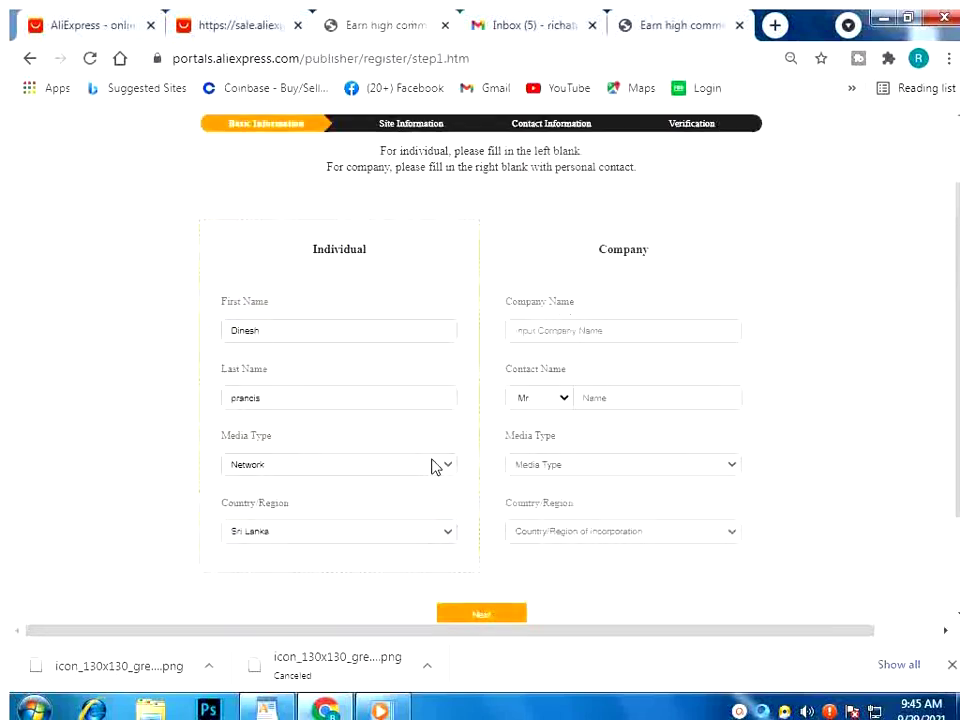
Keep Network as the individual's media type and Sri Lanka as the country, and proceed to the site information.
scroll(432, 467, down, 1)
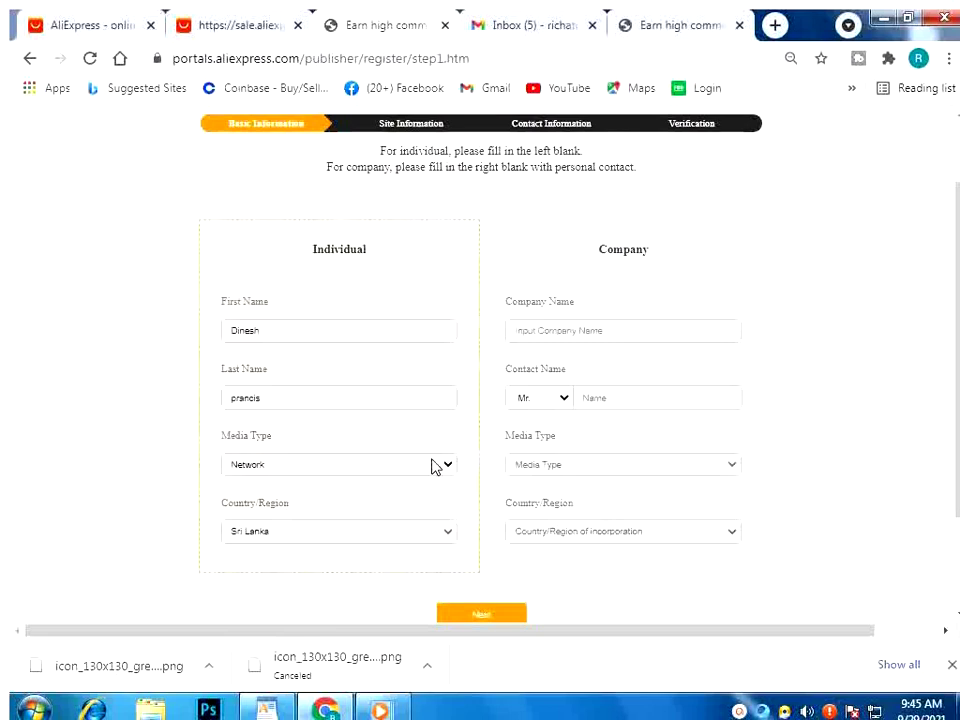
scroll(435, 467, down, 2)
click(400, 330)
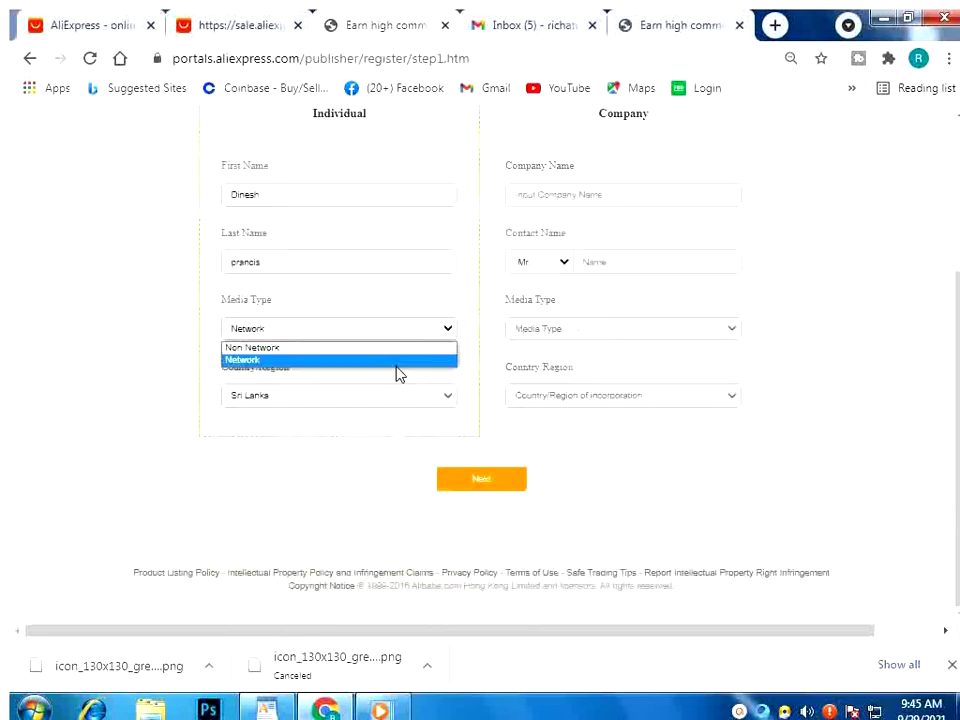
click(392, 372)
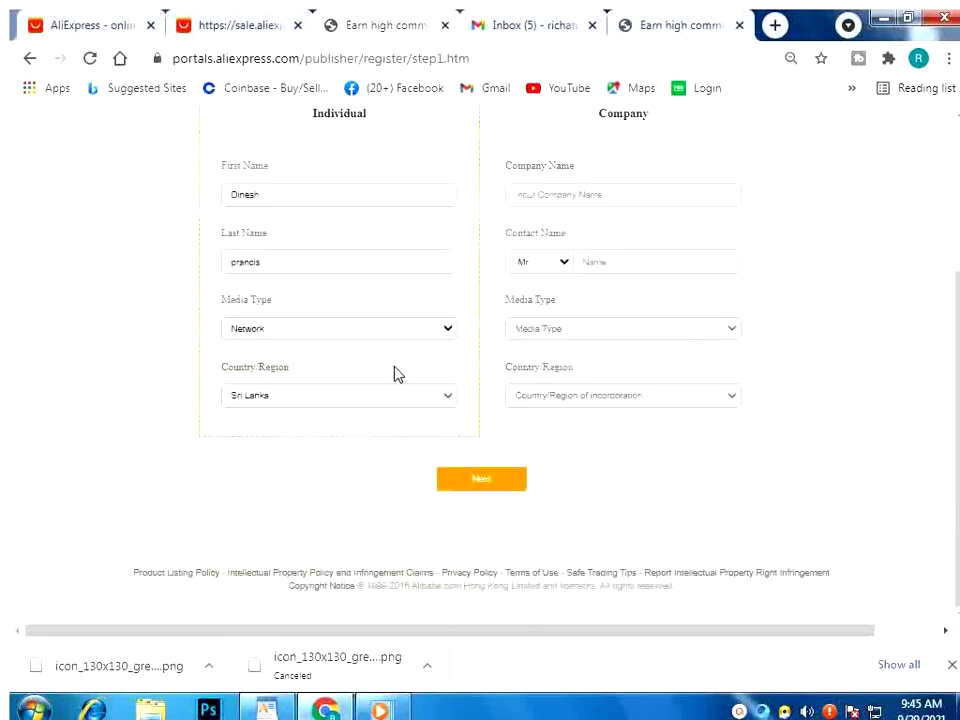
click(448, 403)
click(450, 404)
click(507, 486)
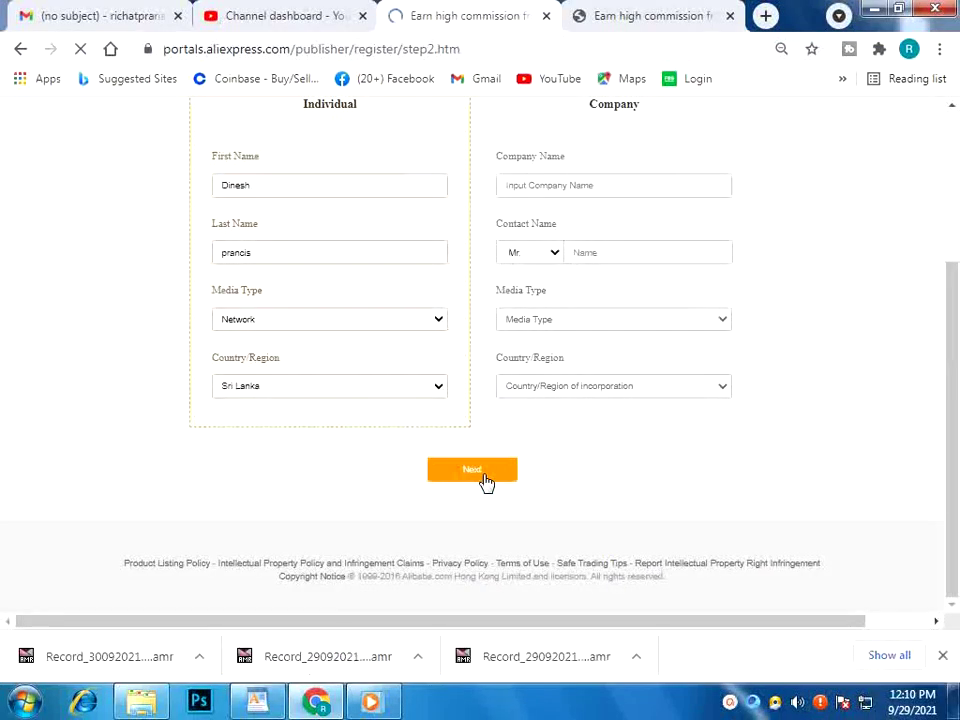
Set the media type of site 01 to social, influencers and facebook.
scroll(484, 483, down, 2)
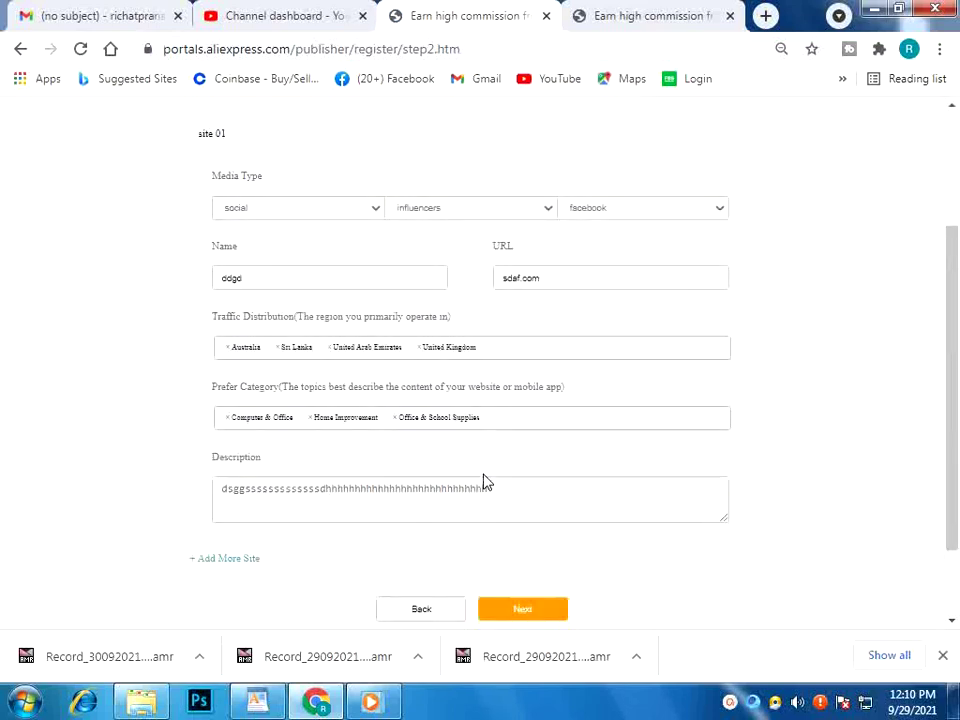
click(372, 211)
click(332, 240)
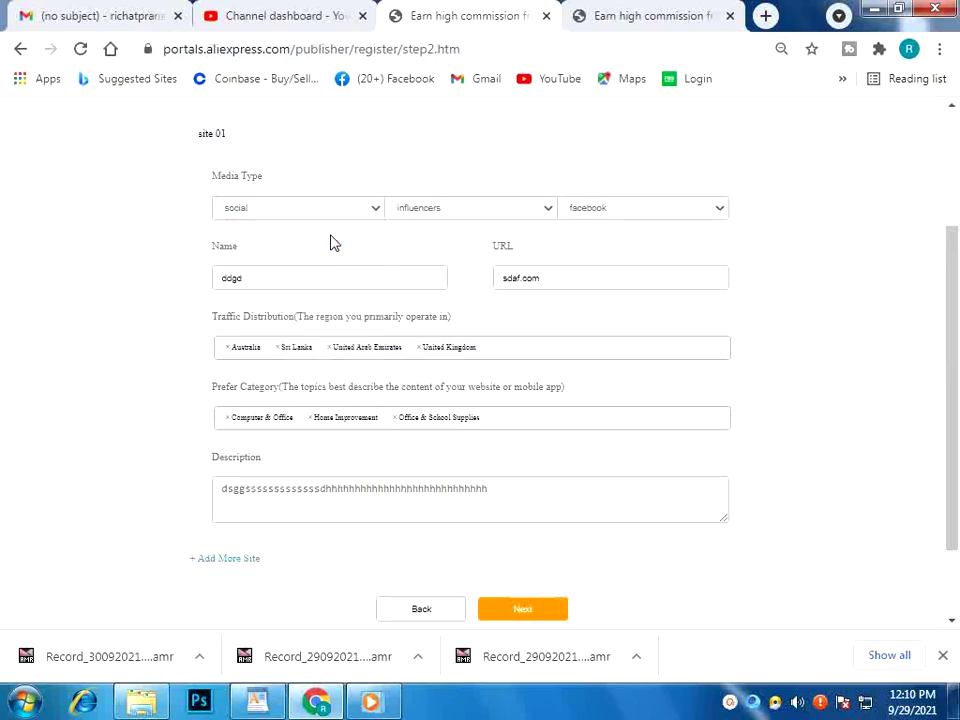
click(550, 212)
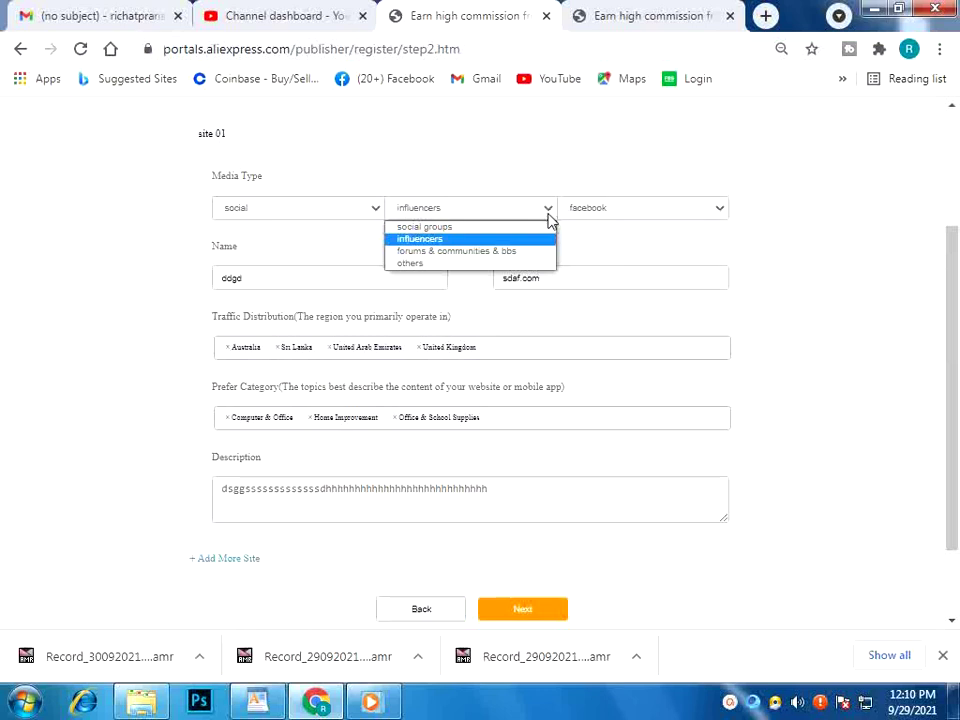
click(534, 240)
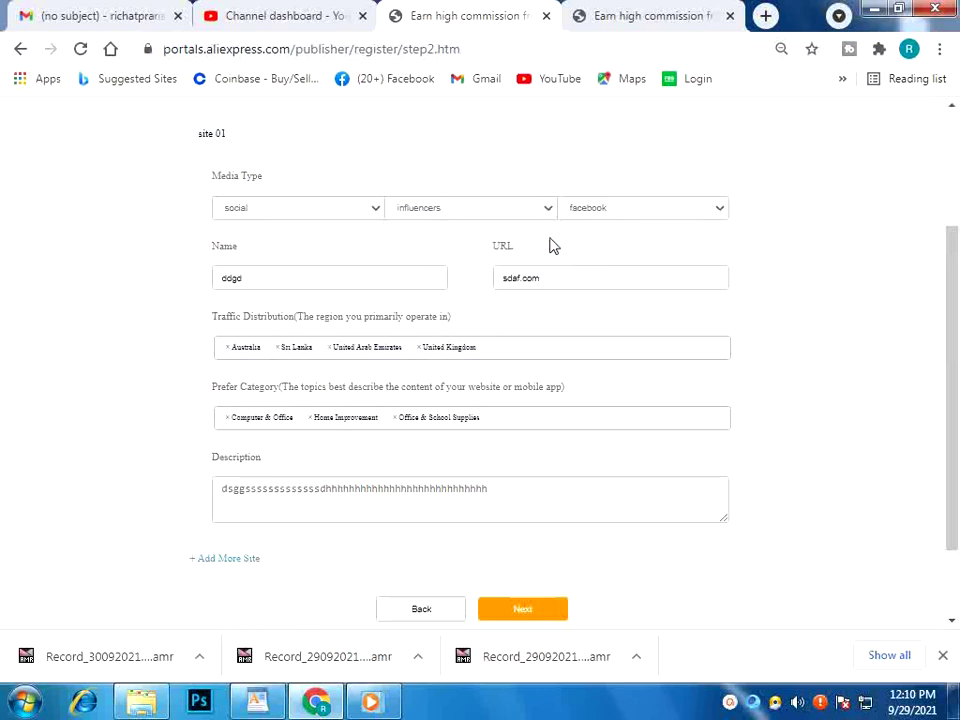
click(720, 212)
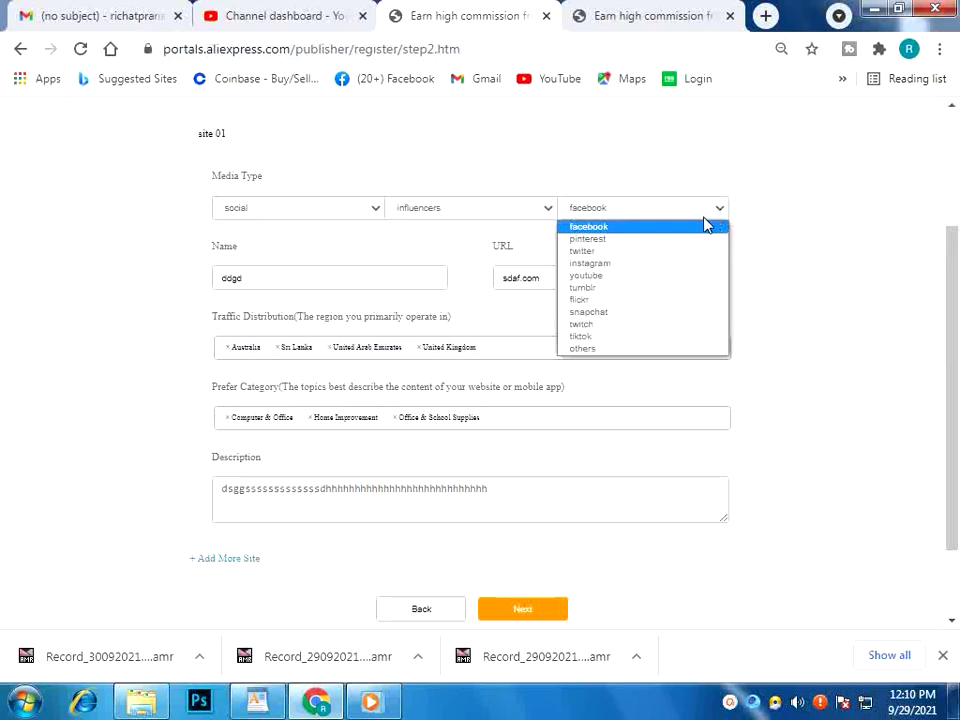
key(Tab)
Highlight the name and URL entries of site 01 to review them.
click(550, 278)
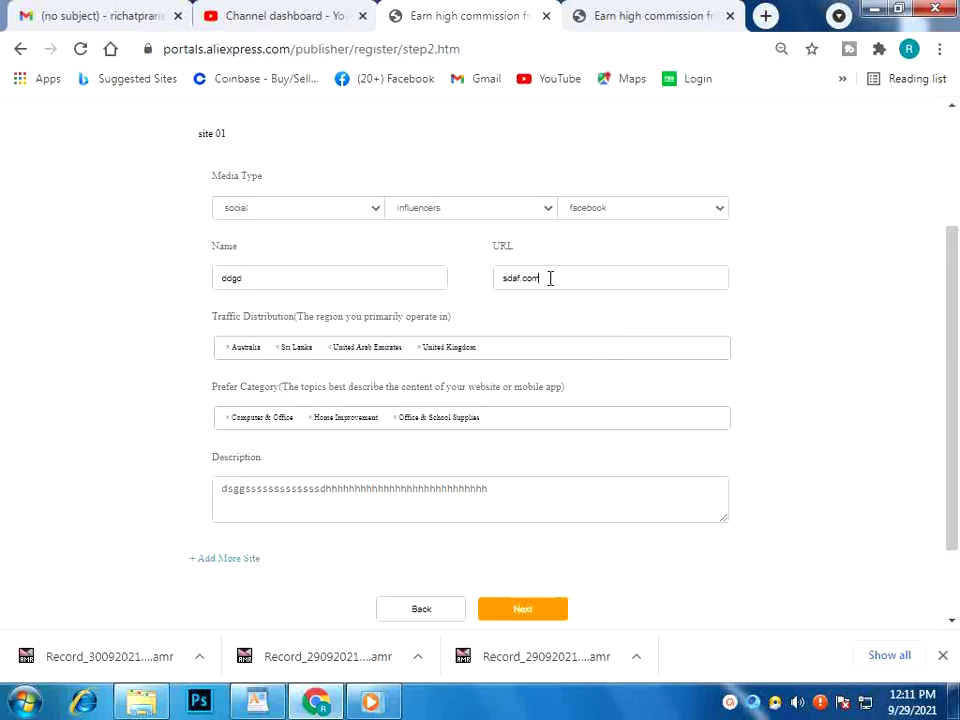
drag(550, 278, 332, 287)
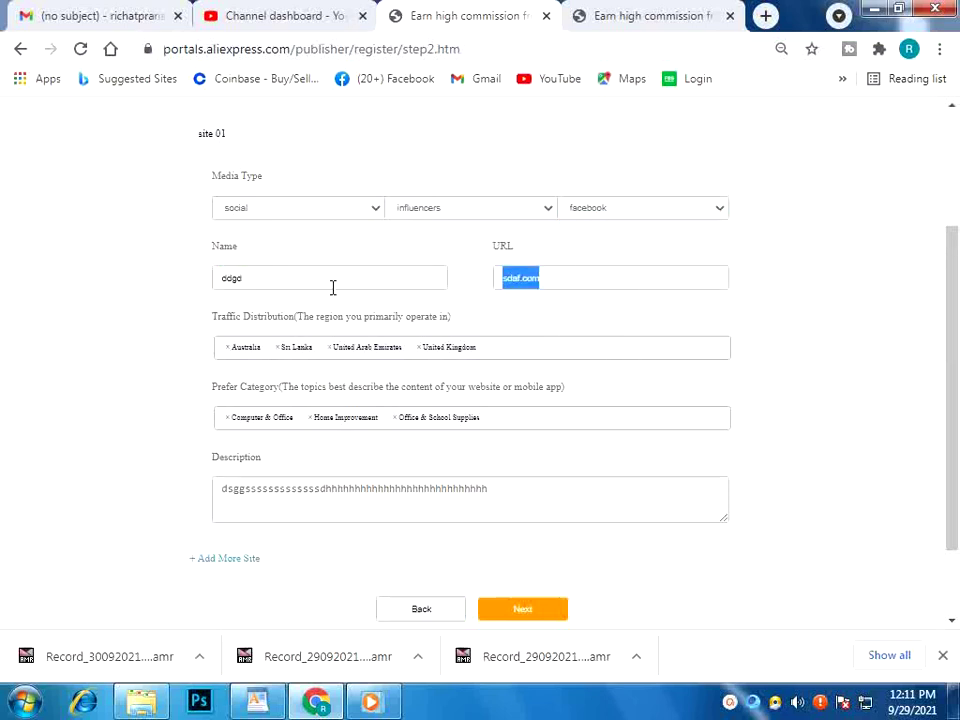
drag(257, 279, 208, 285)
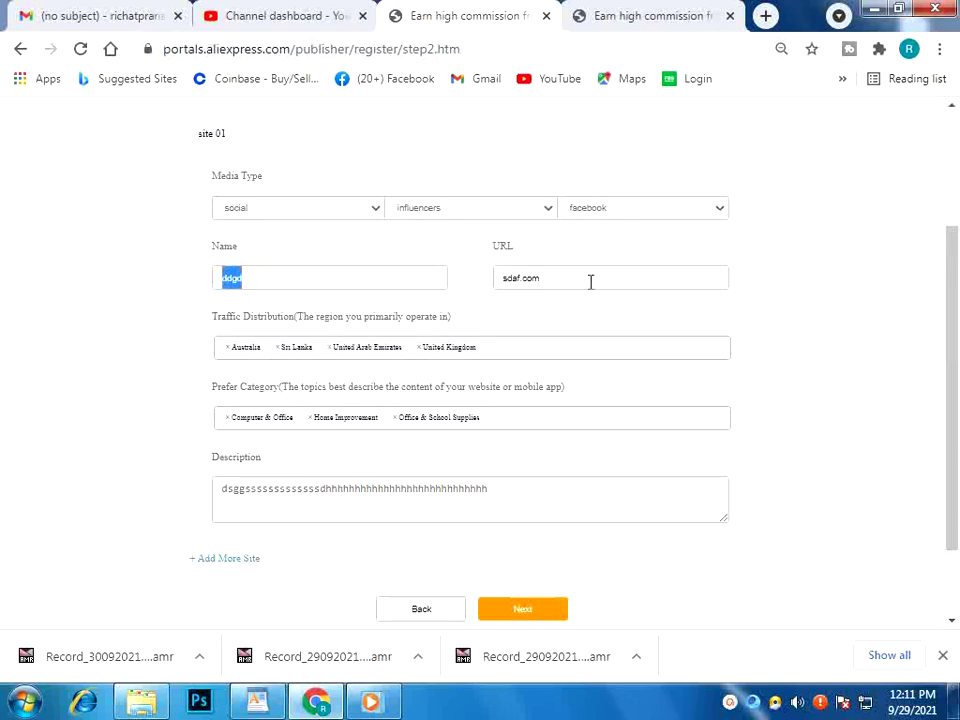
drag(590, 282, 491, 285)
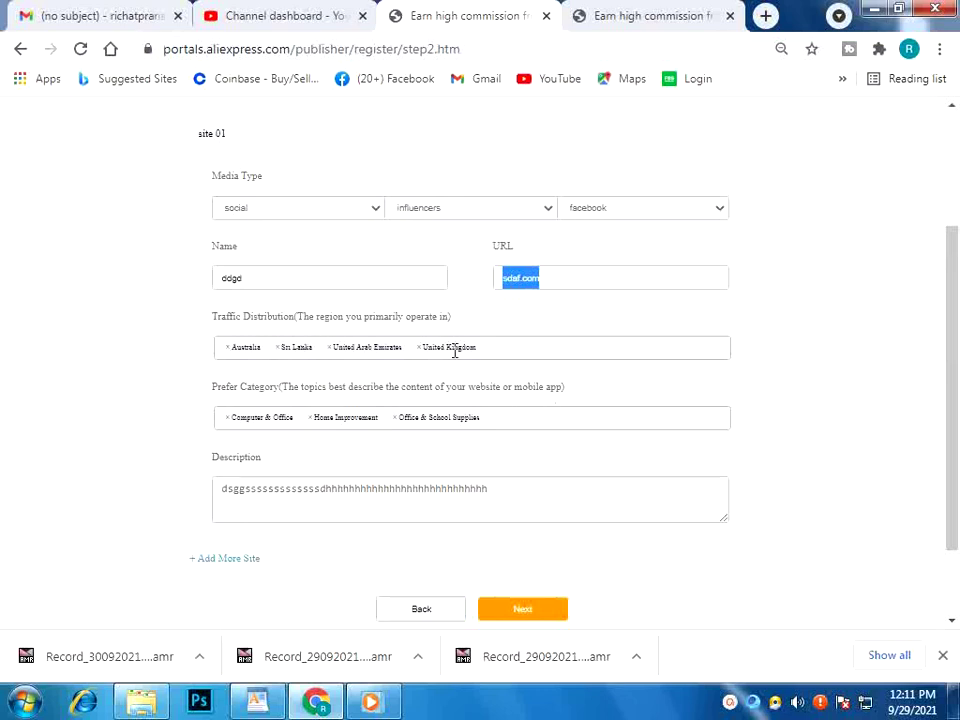
Review the preferred categories and description of site 01, dismissing the Windows prompt, and proceed to the contact information.
click(499, 418)
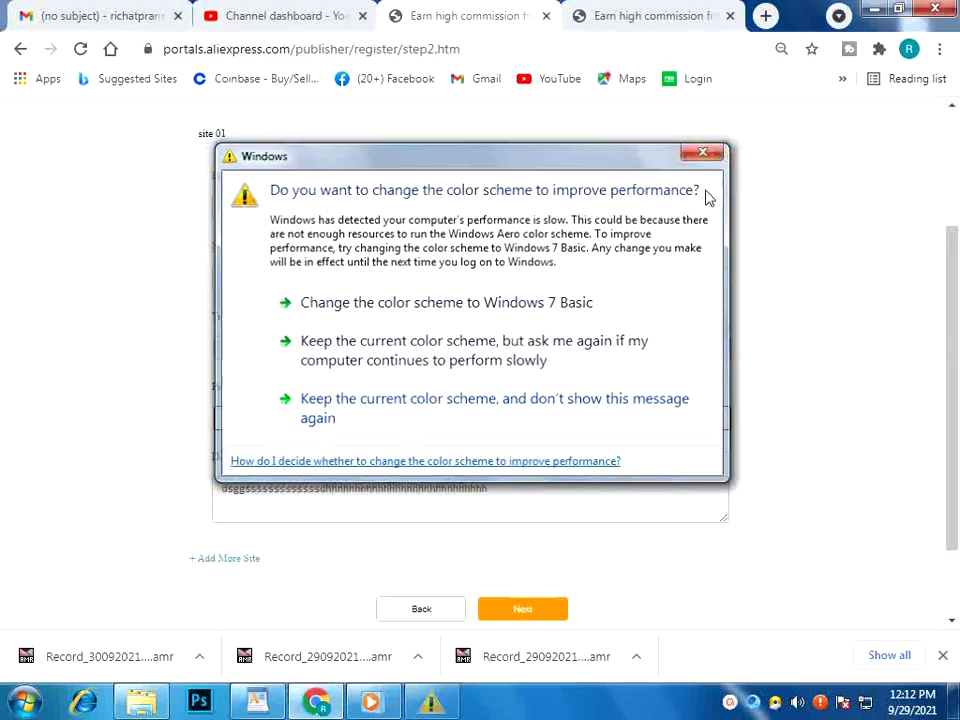
click(702, 152)
click(401, 498)
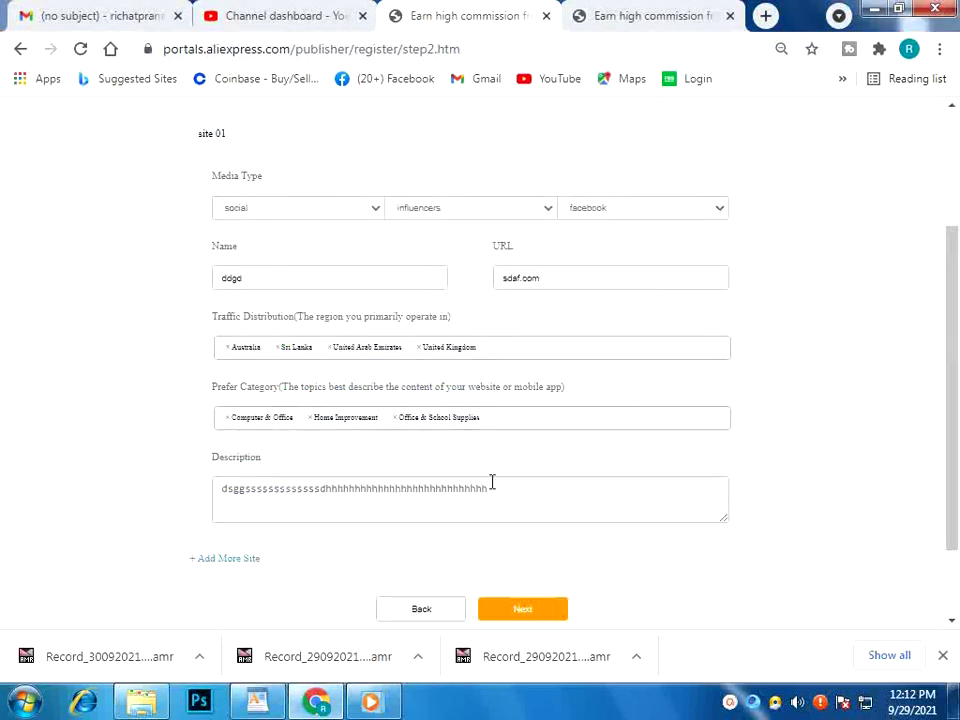
drag(488, 486, 222, 500)
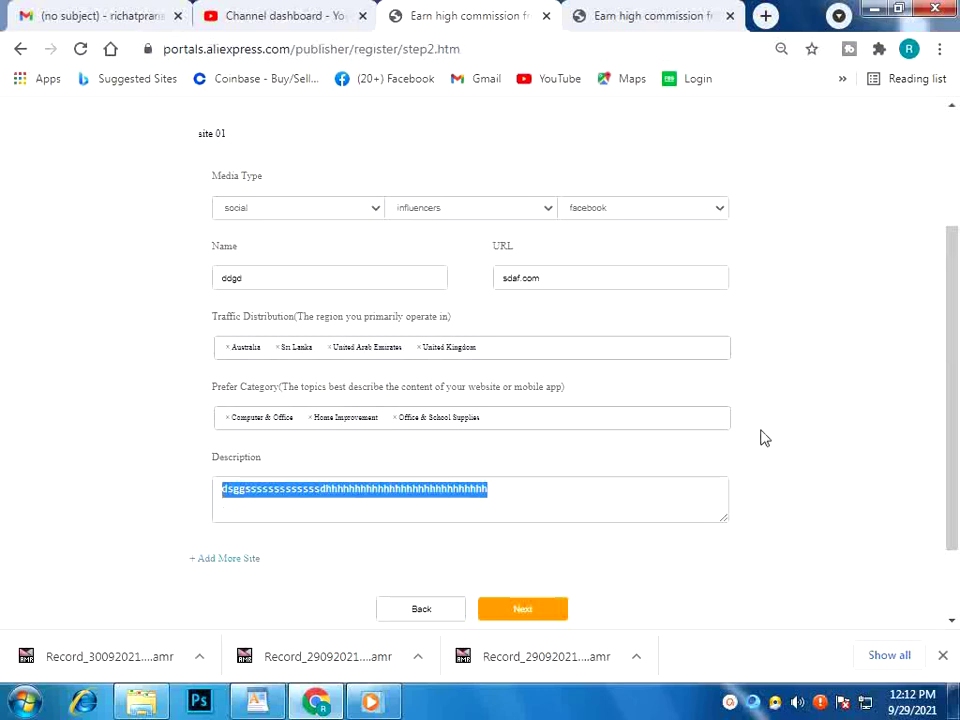
scroll(764, 436, down, 2)
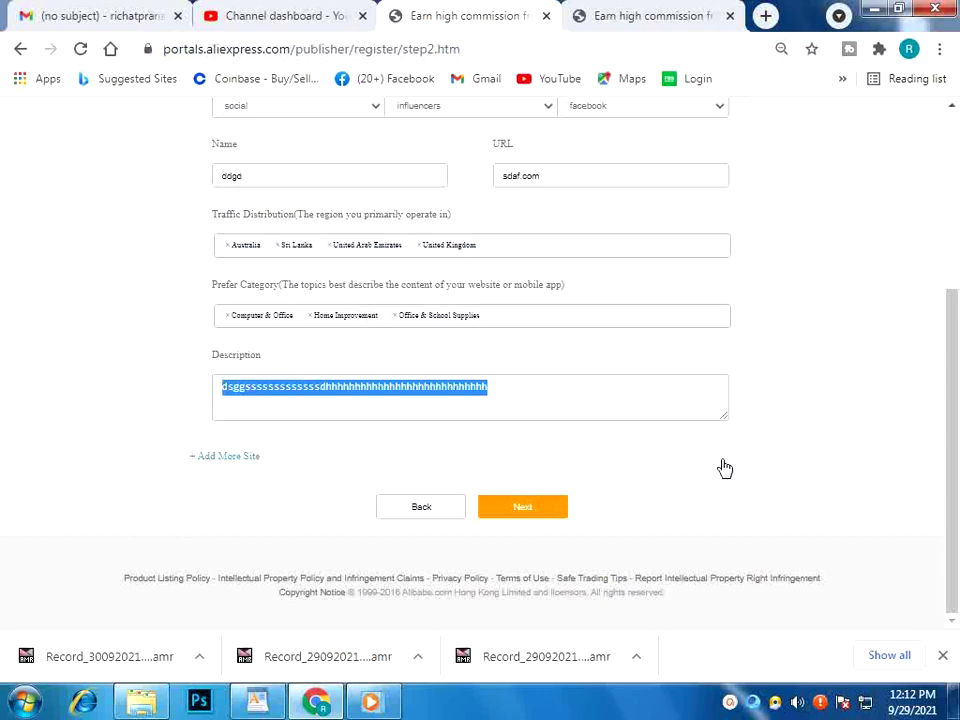
scroll(725, 468, up, 2)
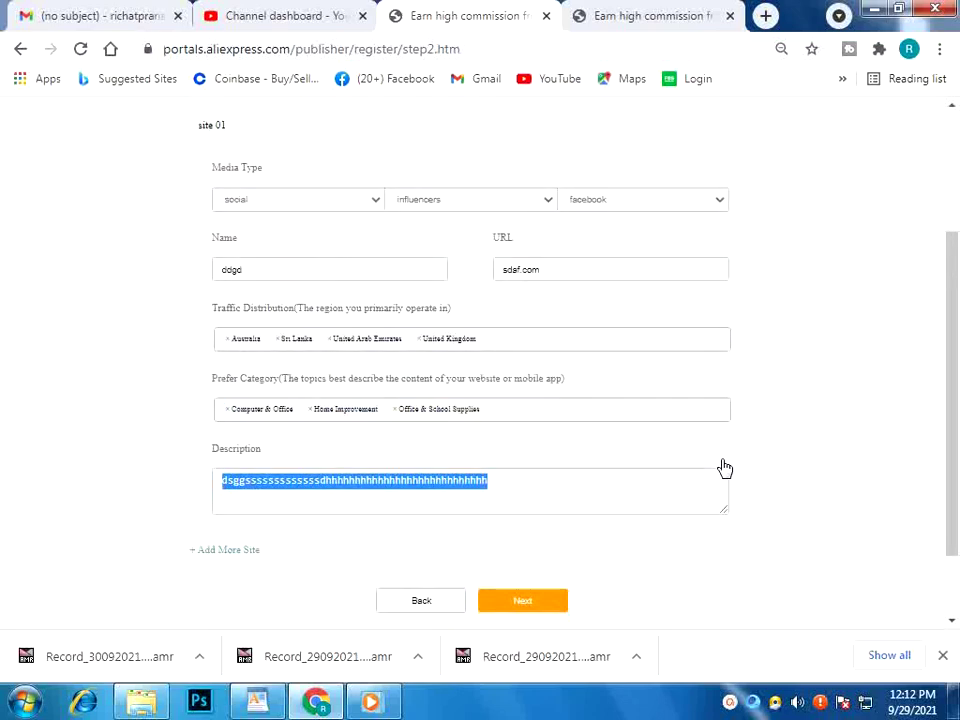
scroll(710, 476, down, 2)
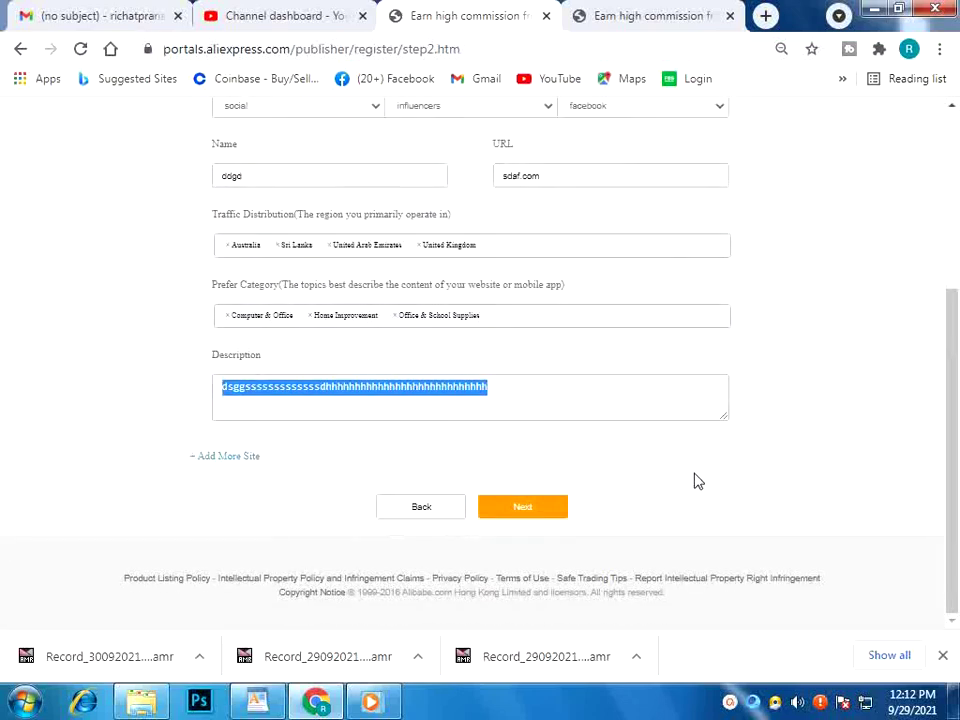
click(545, 508)
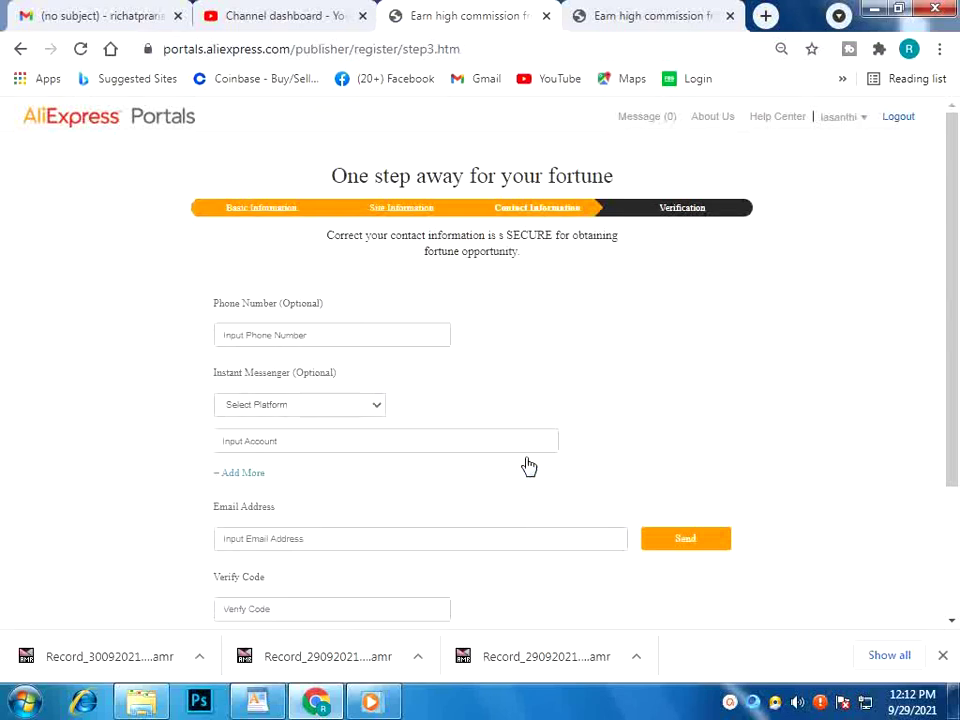
Review the contact form's optional phone number, instant messenger platform choices and email address field, leaving them all empty.
scroll(545, 366, down, 2)
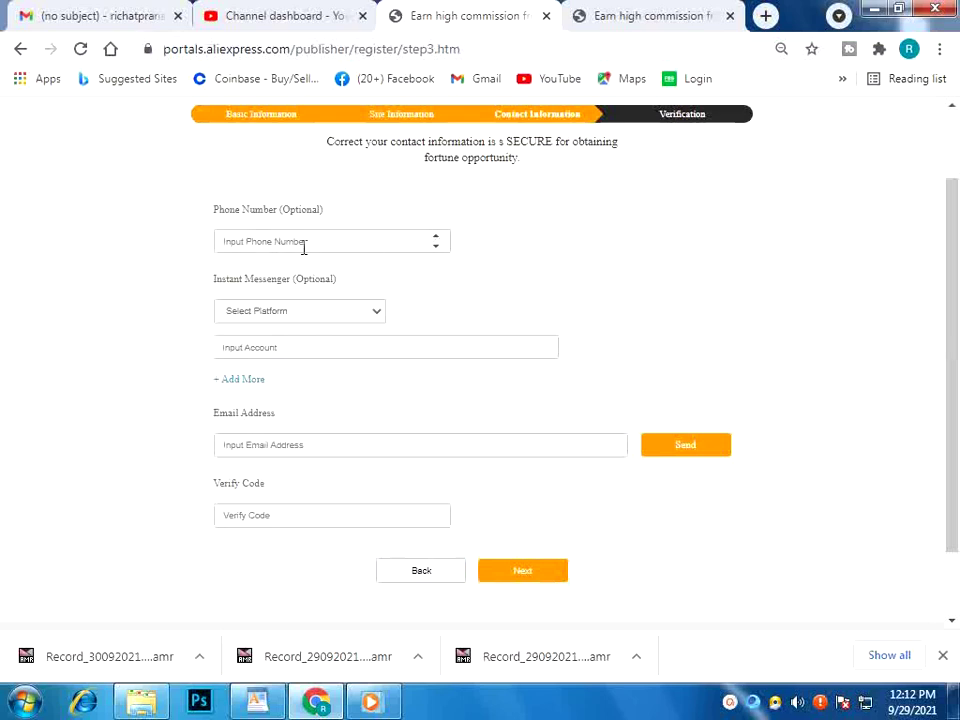
click(225, 241)
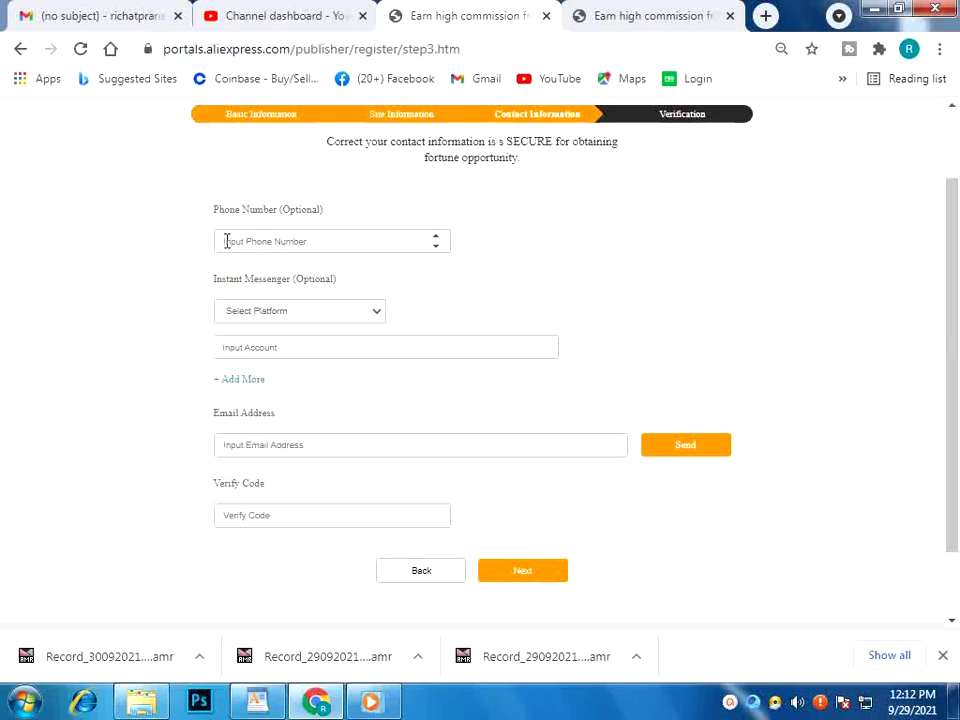
click(565, 269)
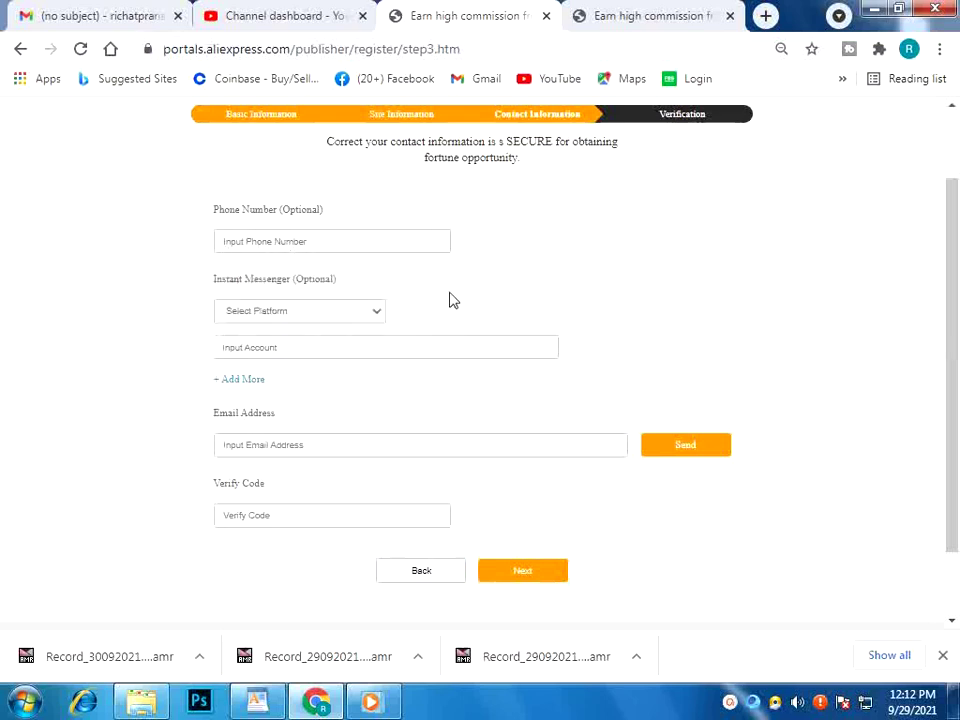
click(375, 313)
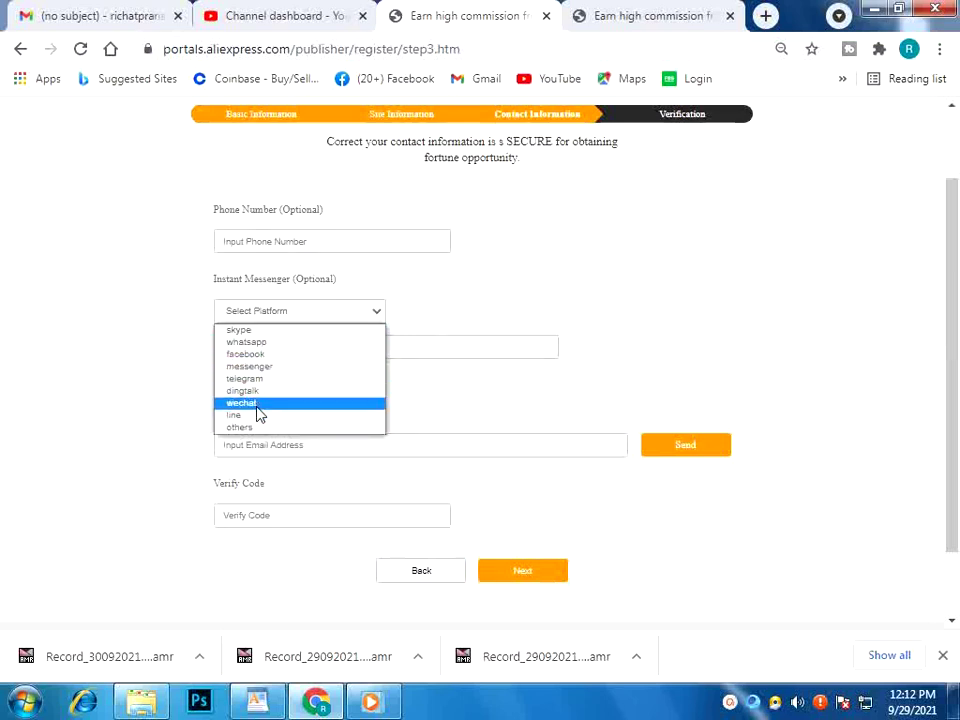
click(396, 328)
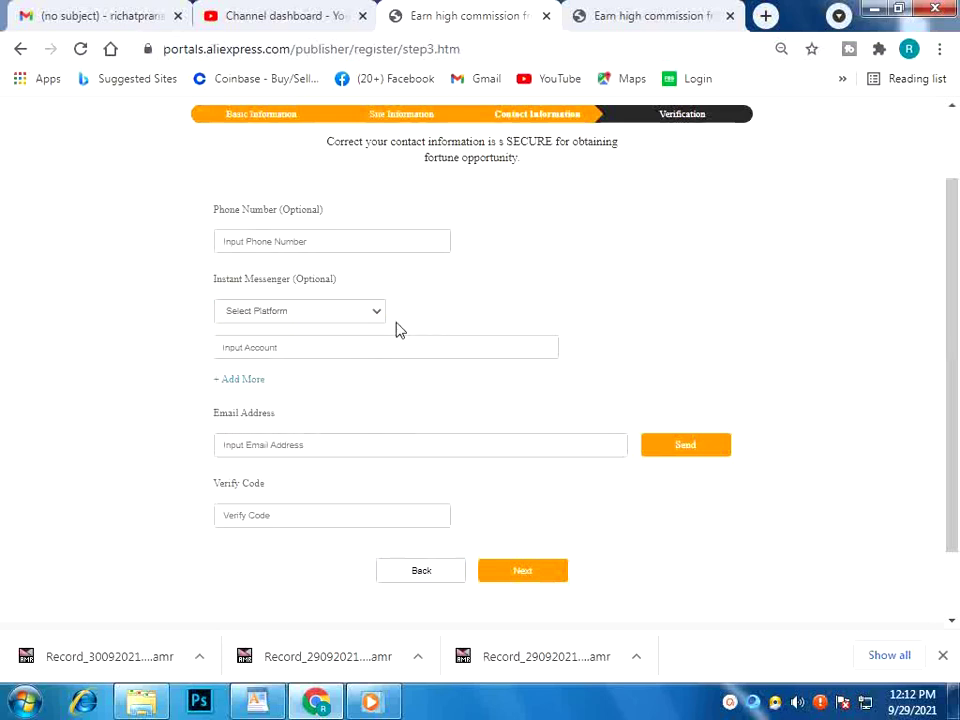
scroll(356, 394, down, 2)
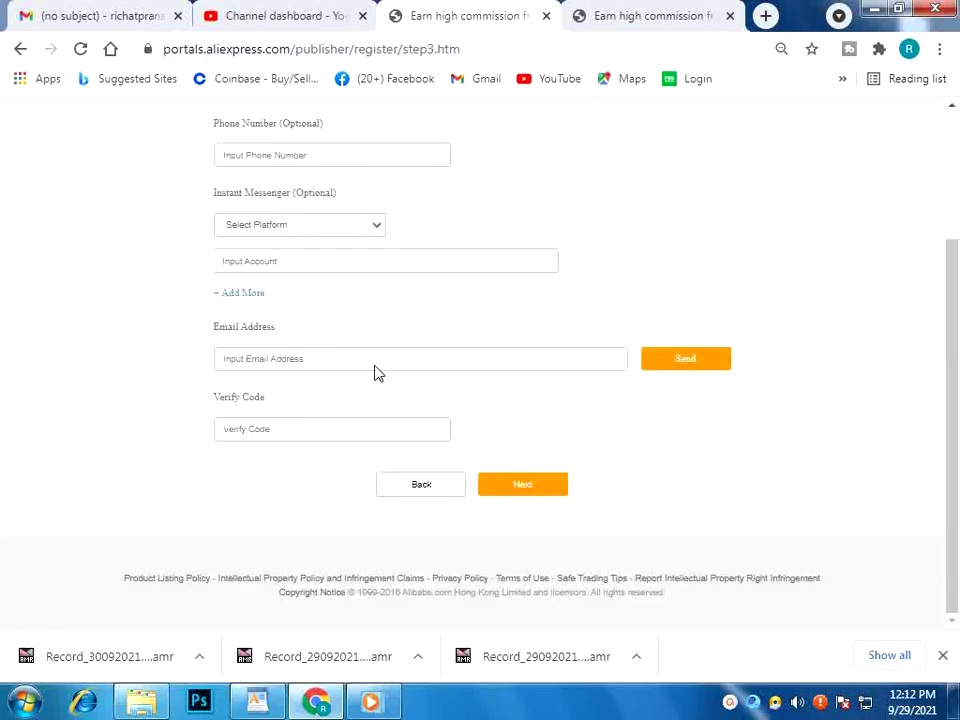
click(377, 362)
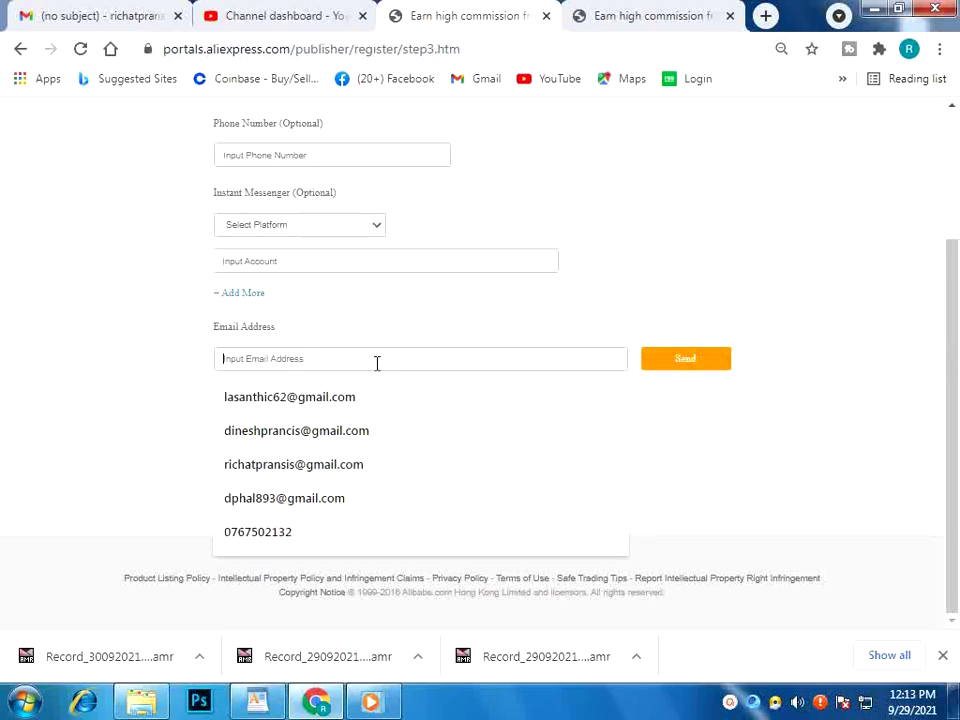
click(677, 272)
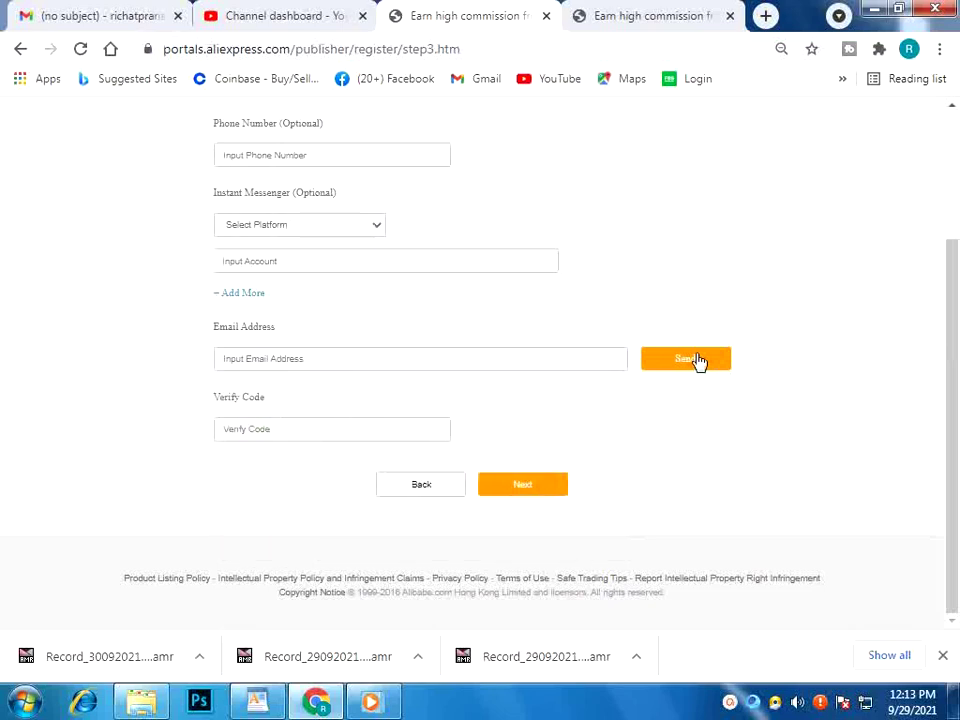
Copy the verification code from the AliExpress Affiliate email in Gmail and paste it into the registration form's Verify Code field.
key(ctrl+1)
scroll(718, 364, down, 1)
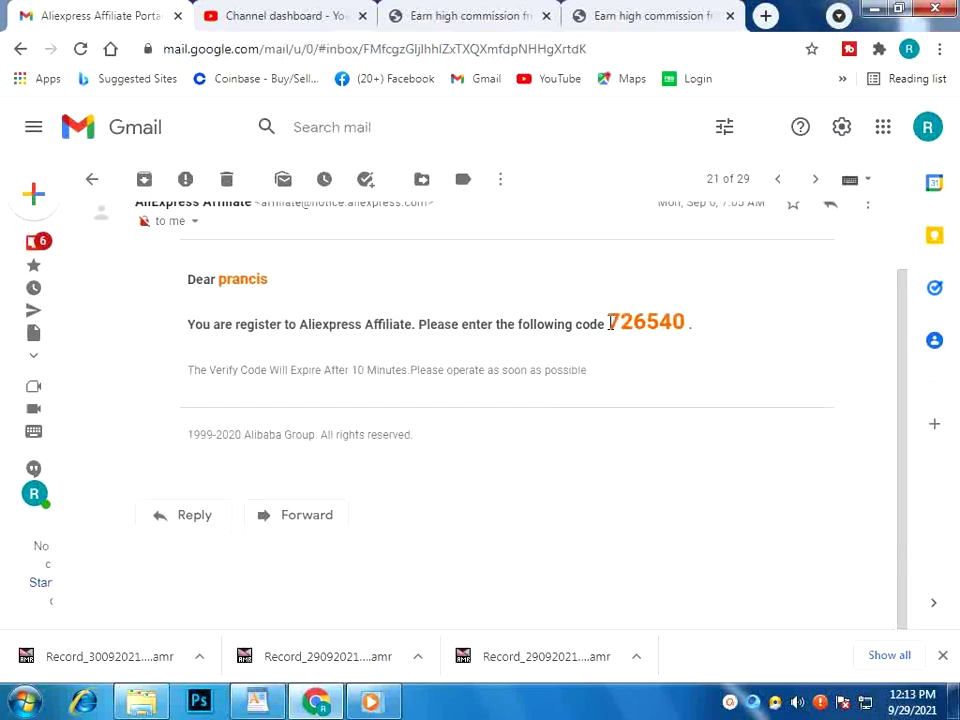
drag(609, 321, 703, 330)
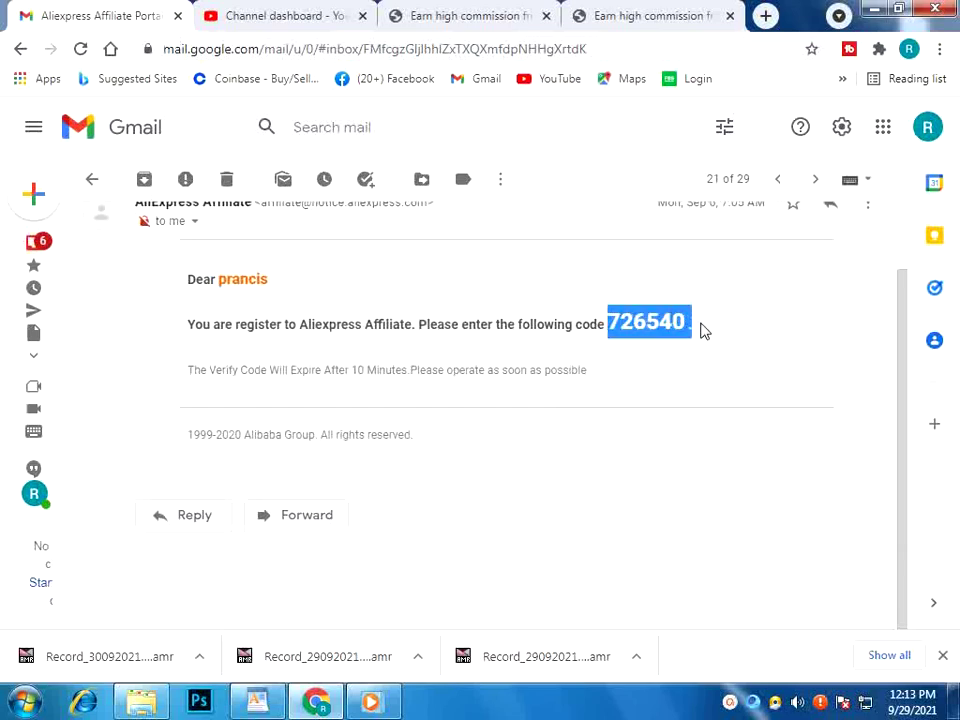
click(739, 328)
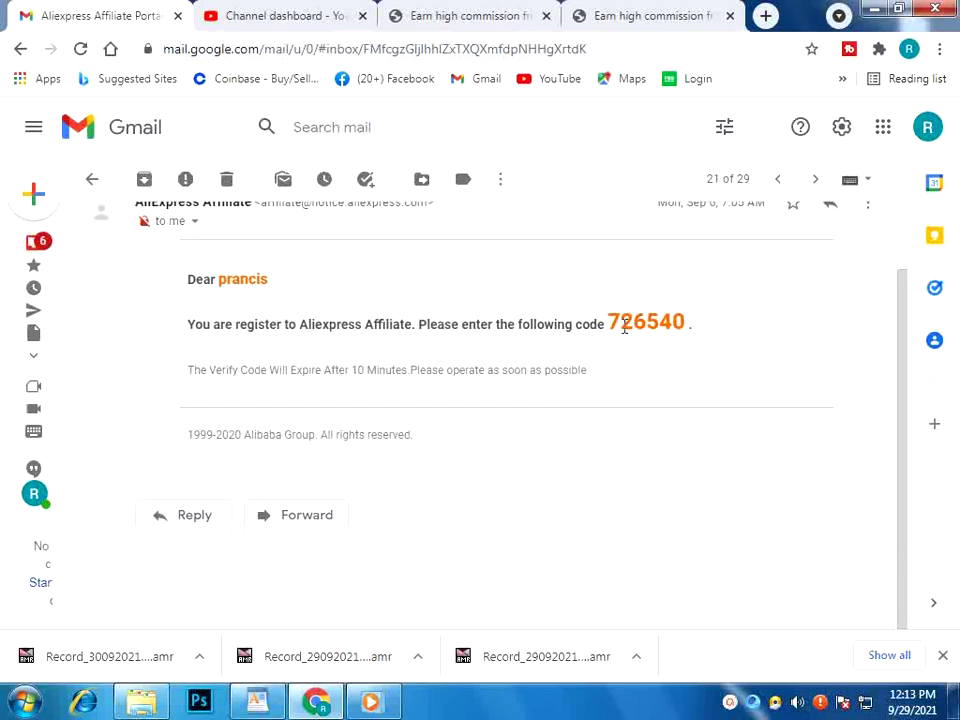
drag(607, 322, 720, 331)
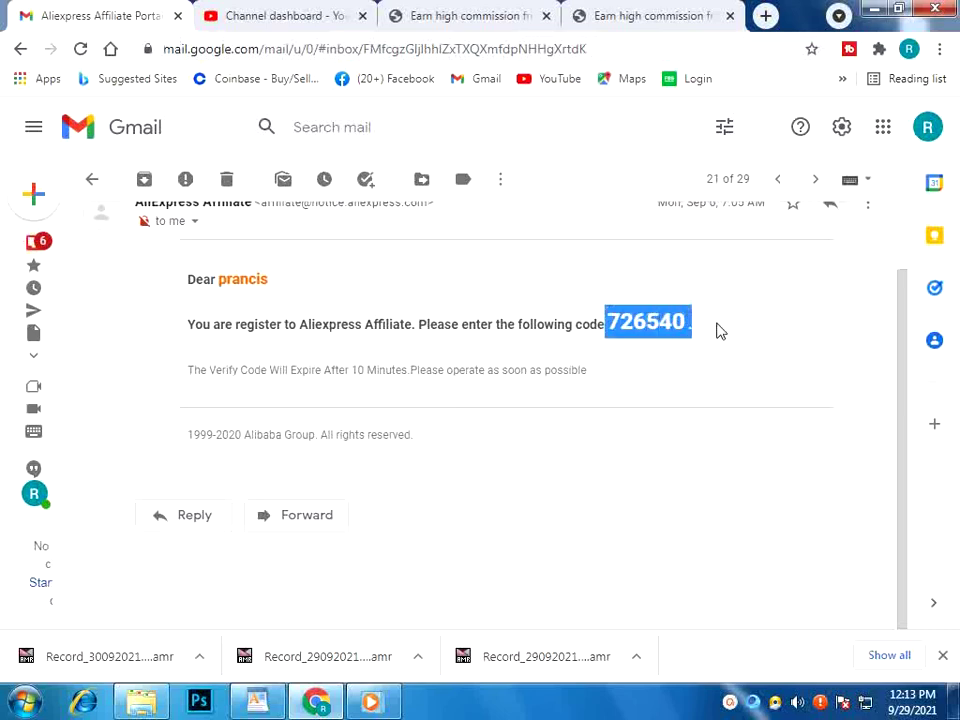
key(ctrl+c)
click(470, 15)
right_click(358, 428)
click(403, 287)
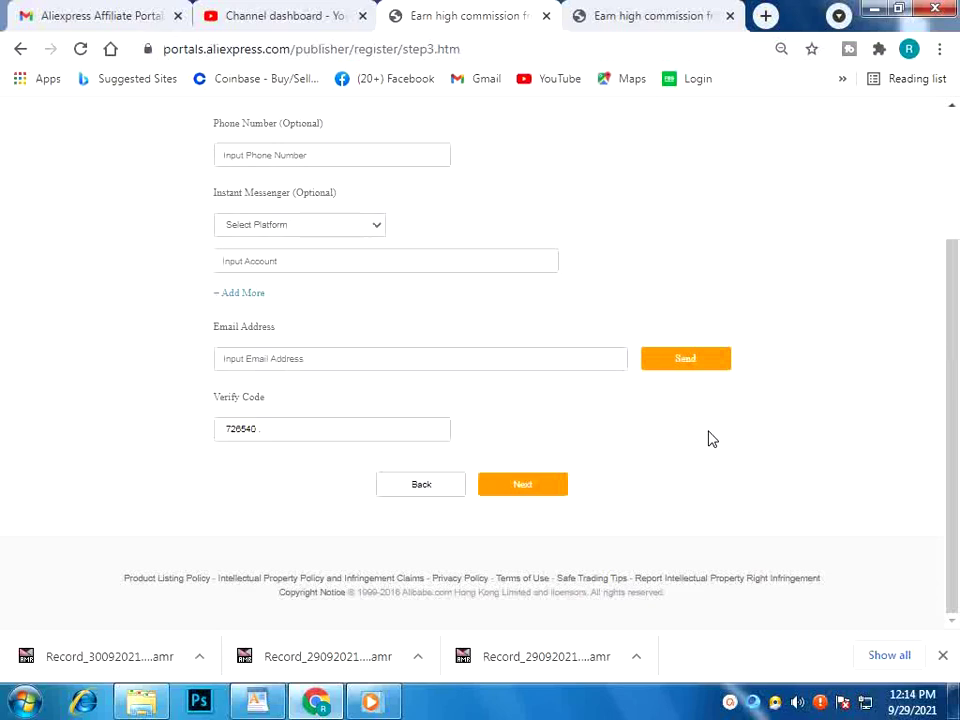
Switch to the registered account's Portals home page and highlight the monthly estimated commission and account balance headings in the Account Overview.
click(635, 17)
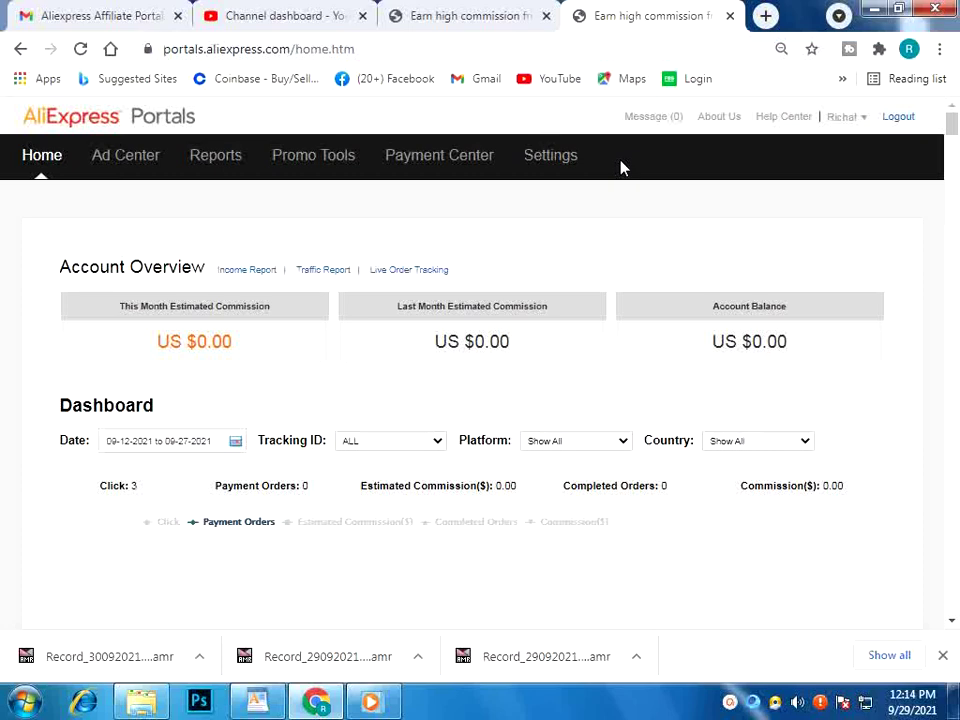
scroll(620, 168, down, 1)
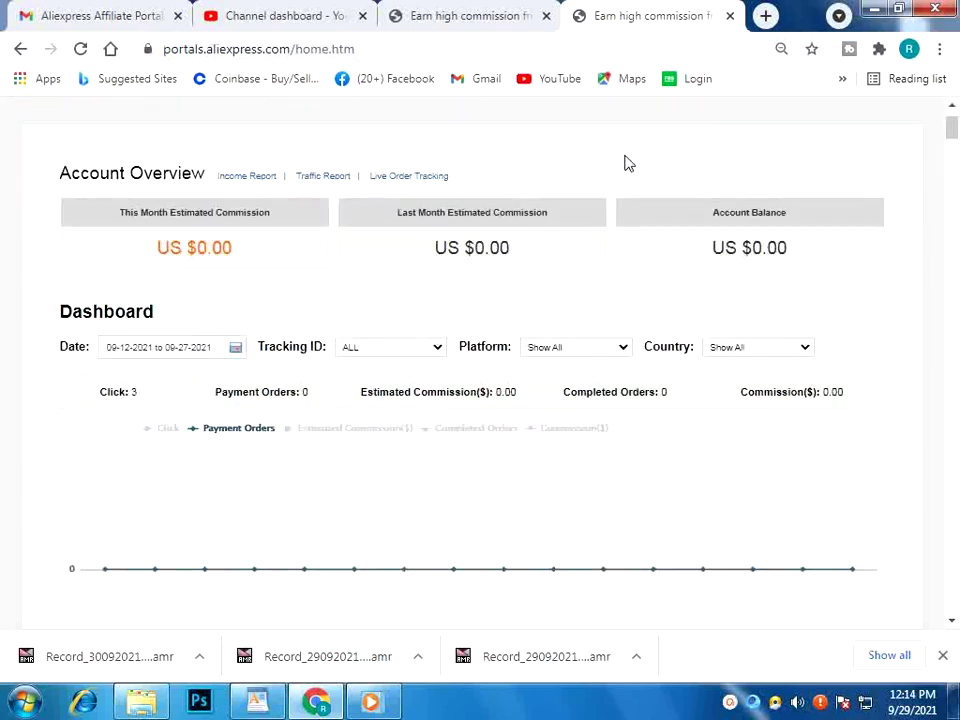
drag(123, 212, 276, 219)
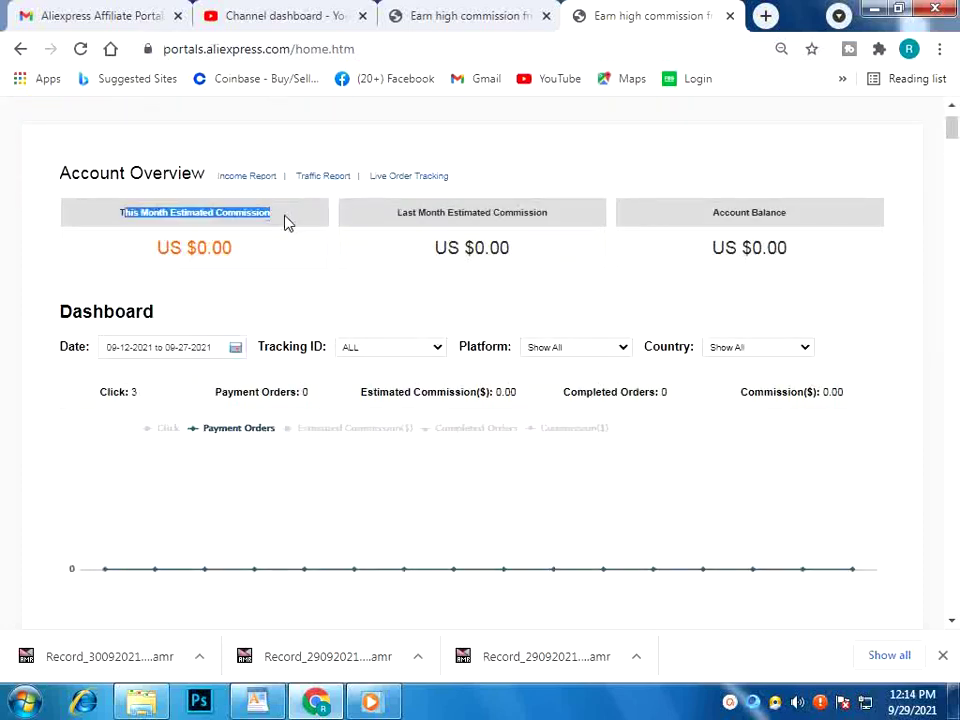
drag(118, 212, 261, 213)
click(415, 212)
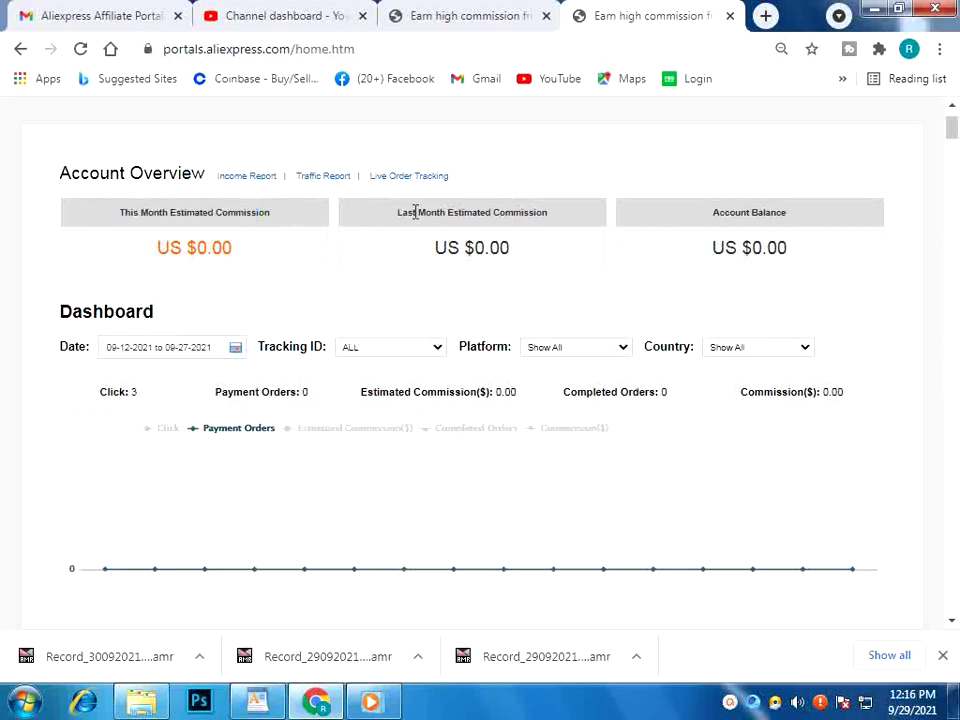
drag(415, 212, 591, 219)
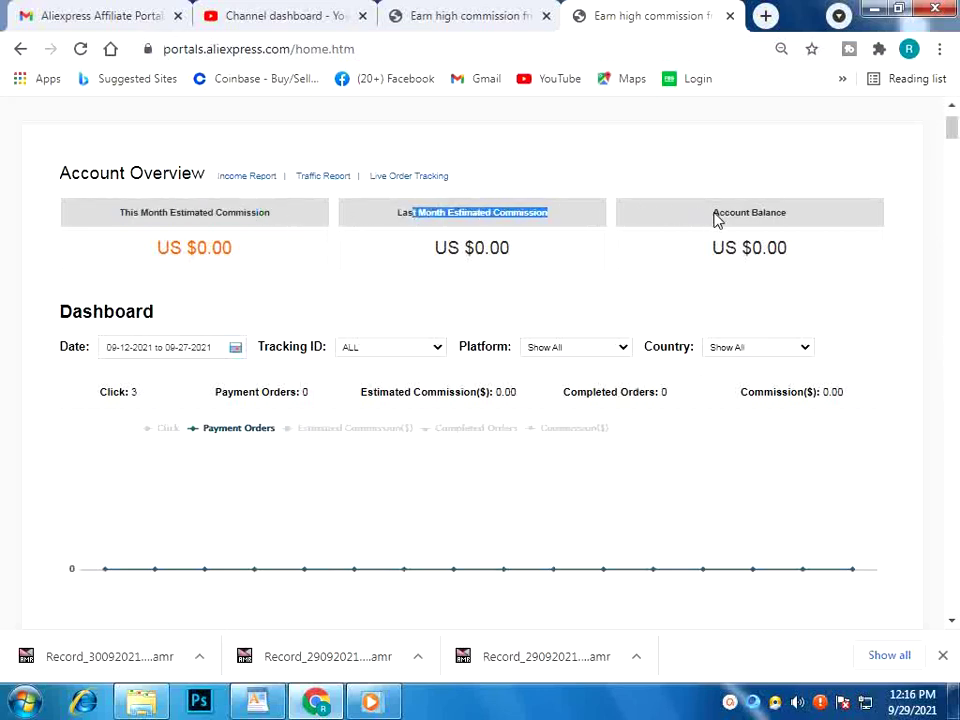
drag(714, 213, 806, 214)
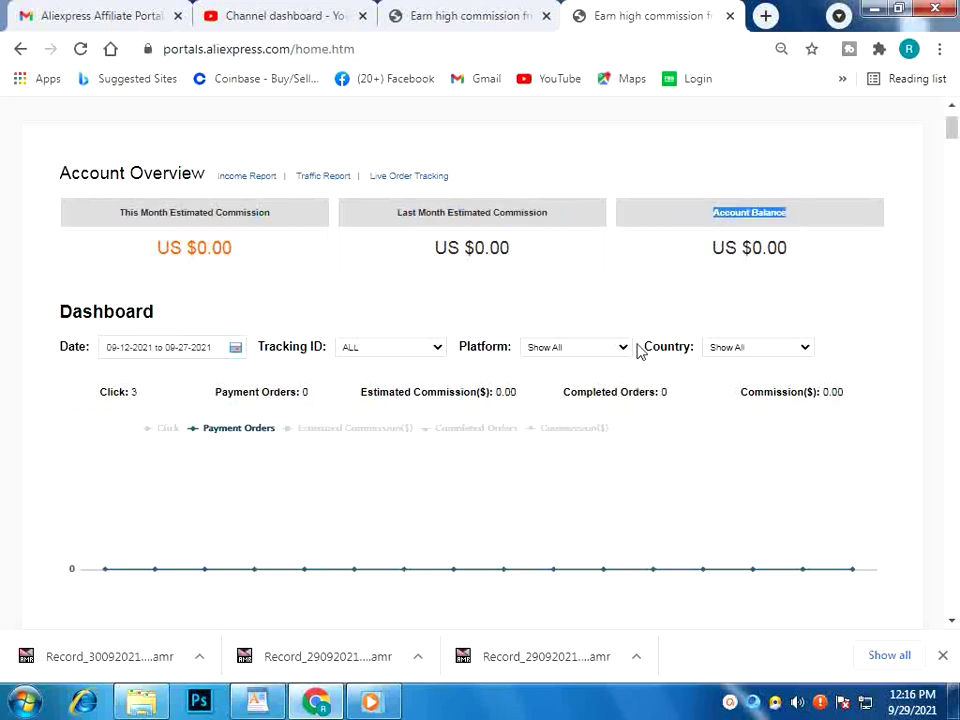
Examine the dashboard's payment orders, estimated commission, completed orders and commission figures, dismissing the Windows color scheme prompts.
scroll(330, 306, down, 1)
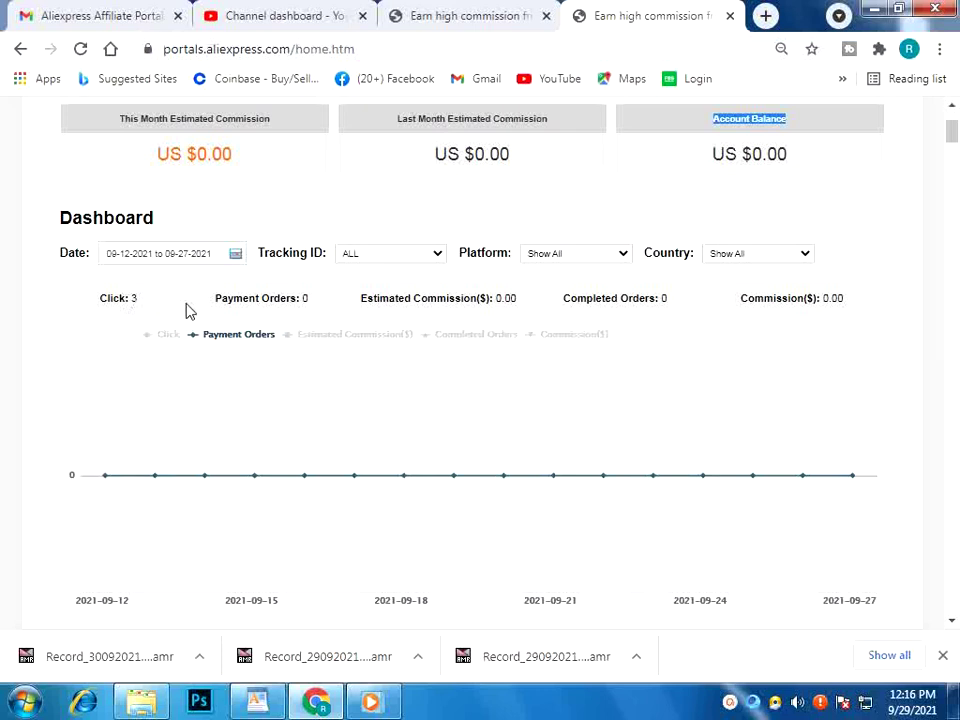
drag(227, 300, 597, 318)
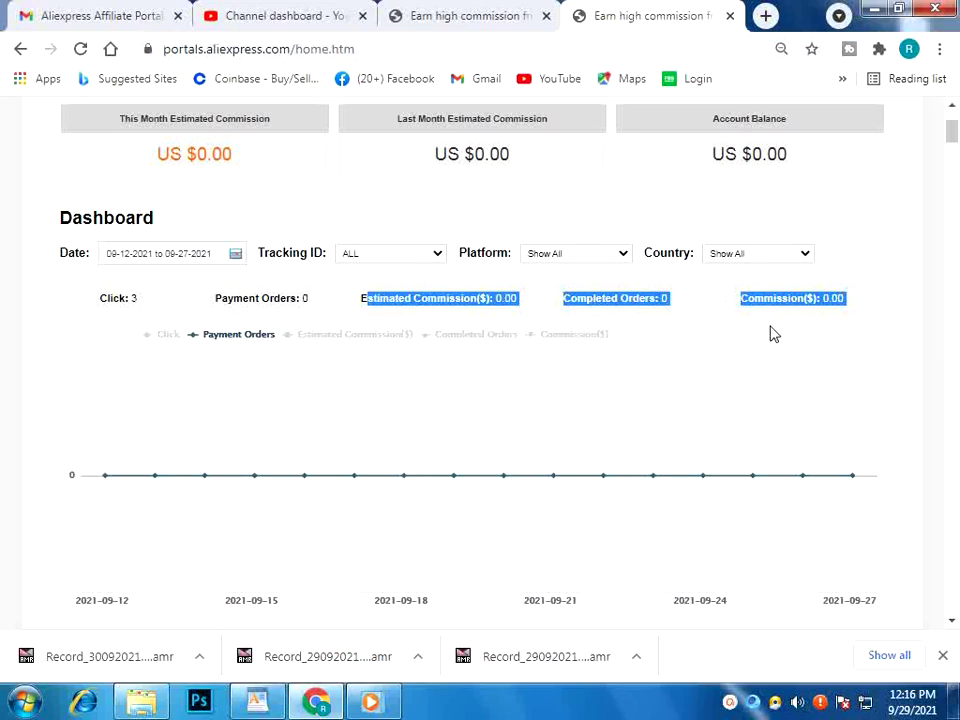
scroll(698, 362, up, 1)
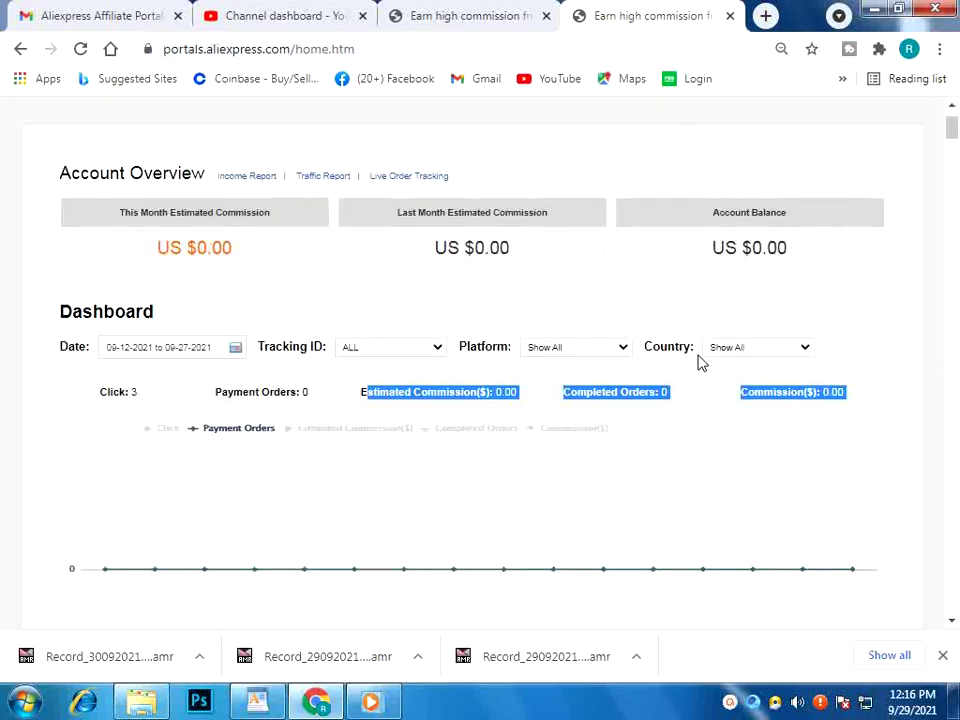
scroll(698, 362, up, 1)
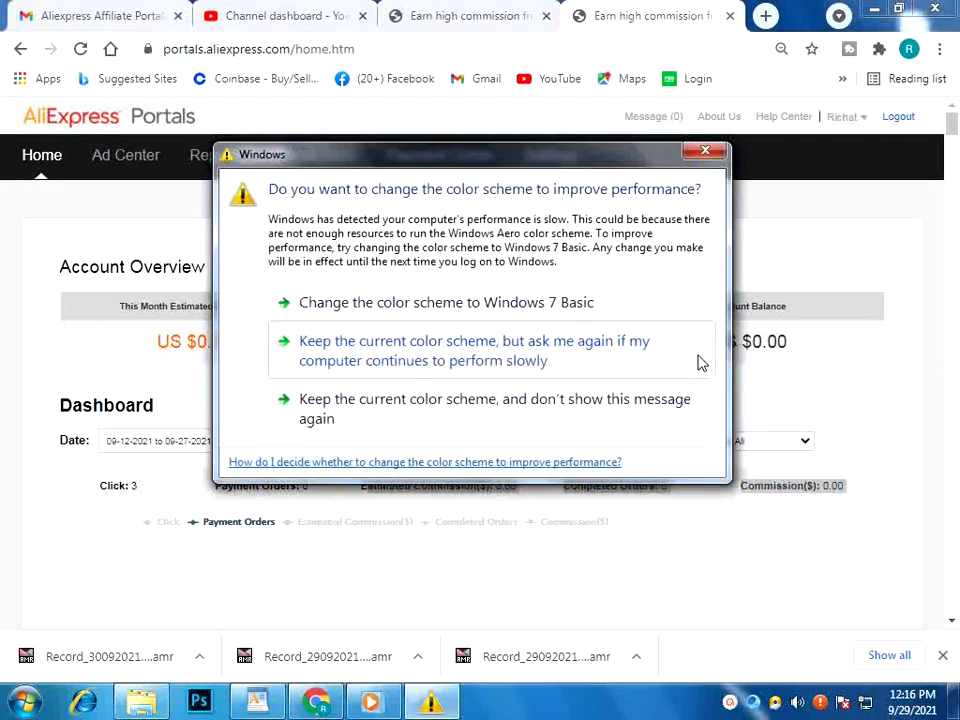
click(706, 153)
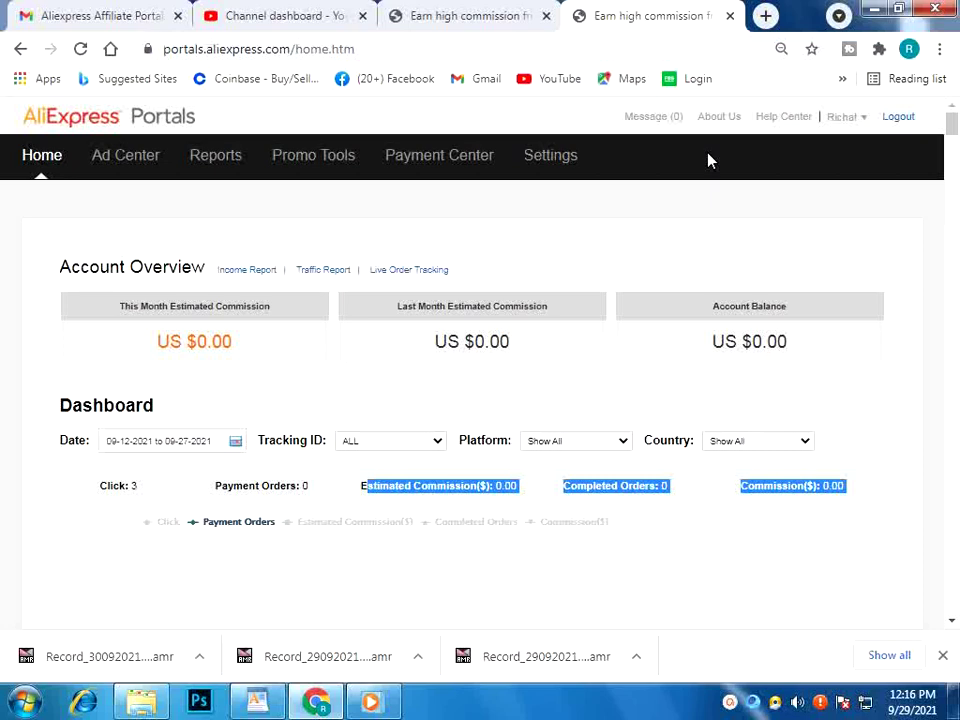
scroll(640, 212, down, 1)
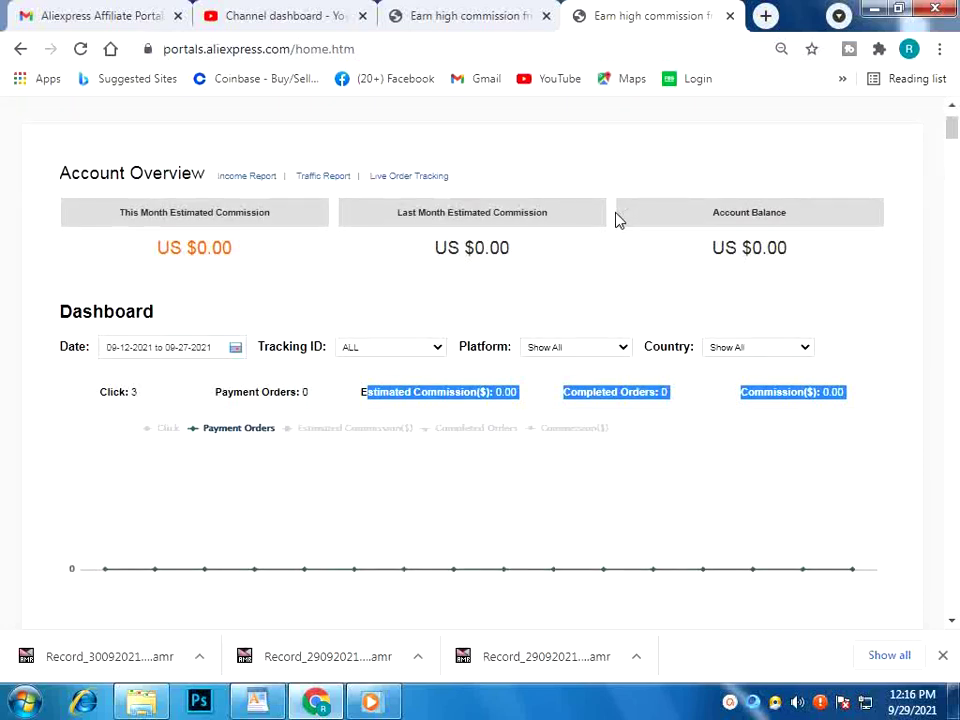
scroll(604, 221, down, 2)
scroll(602, 222, up, 3)
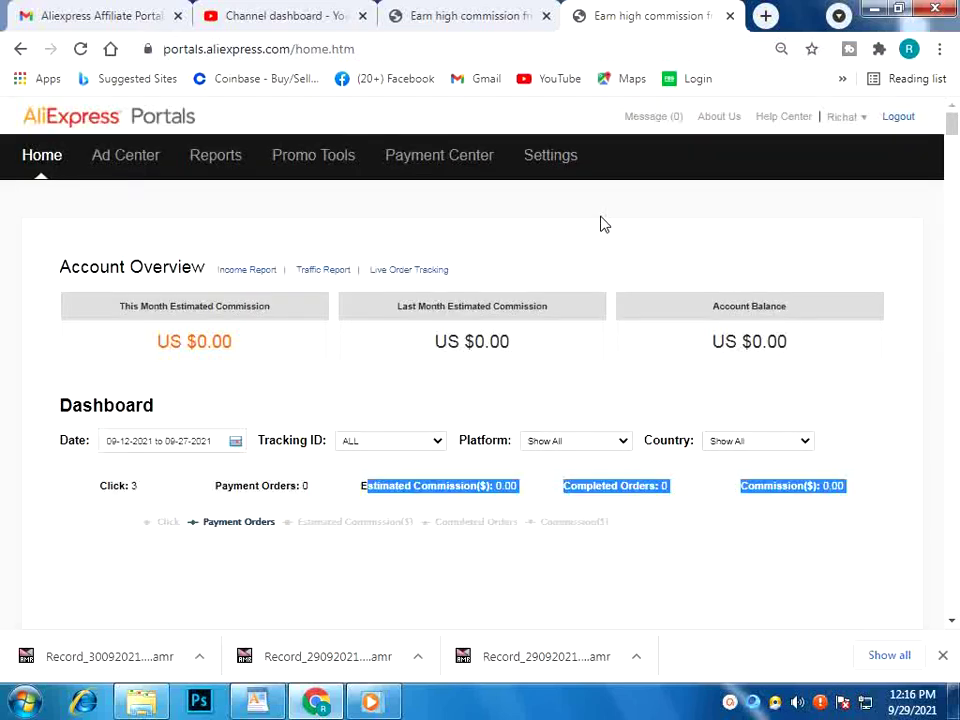
scroll(604, 224, down, 1)
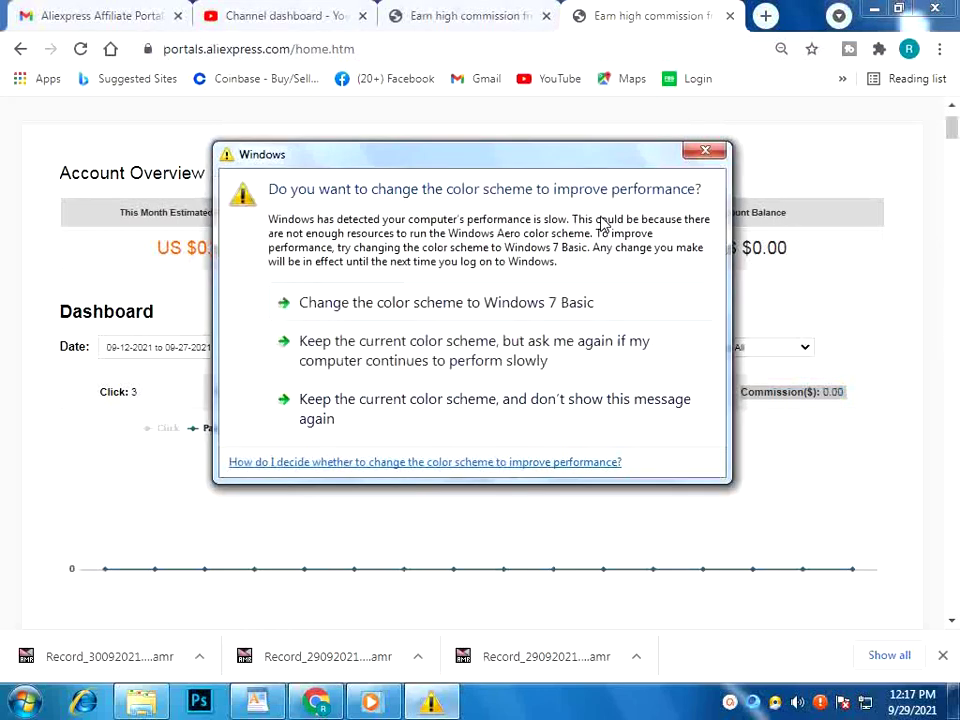
click(699, 153)
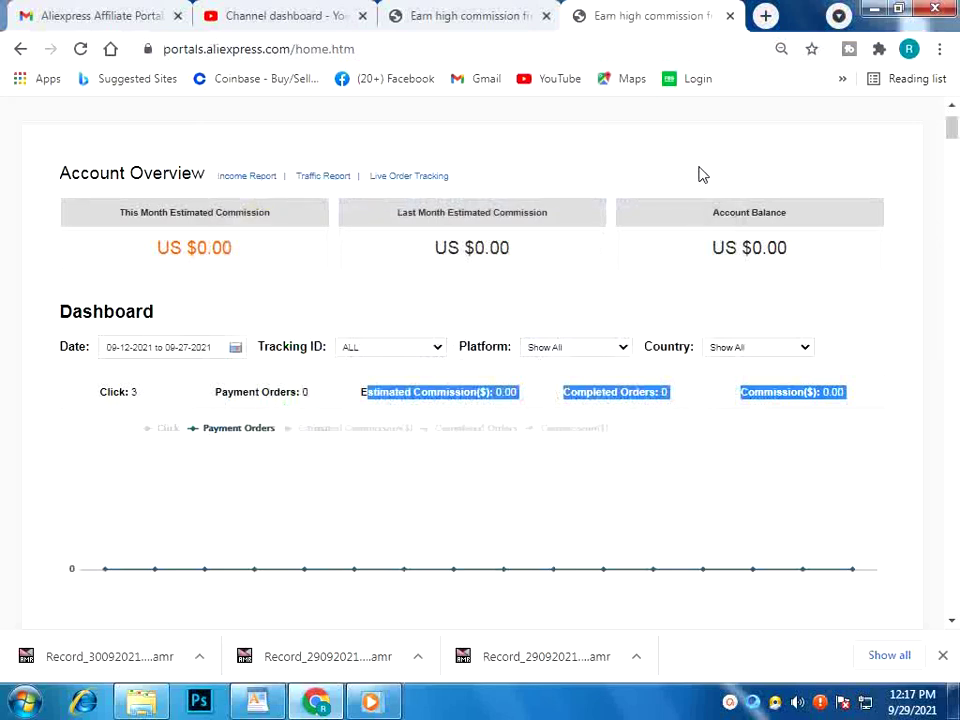